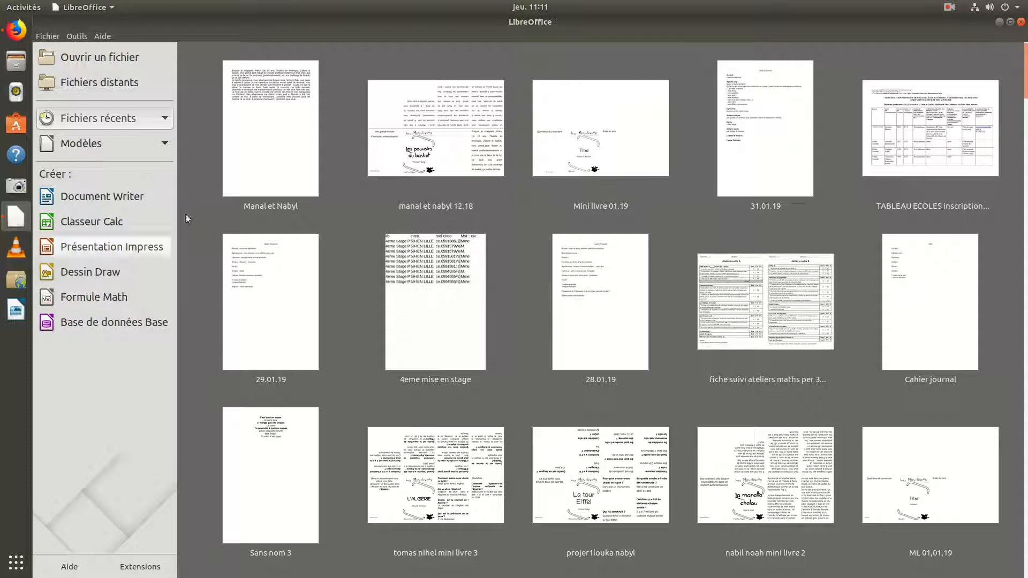
# Create a new document from the "Mini livre DIY" template.
pyautogui.click(93, 145)
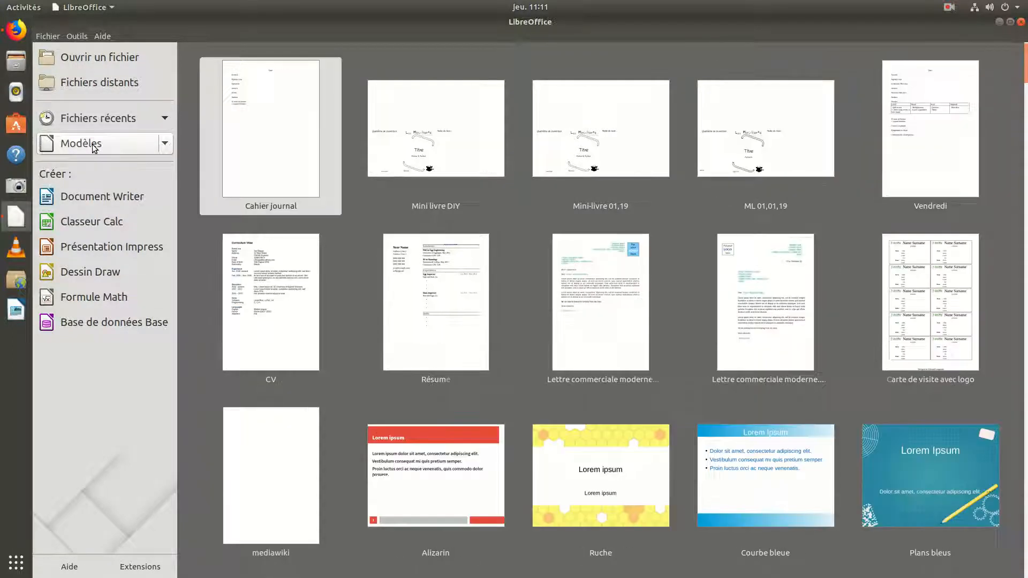
pyautogui.click(437, 149)
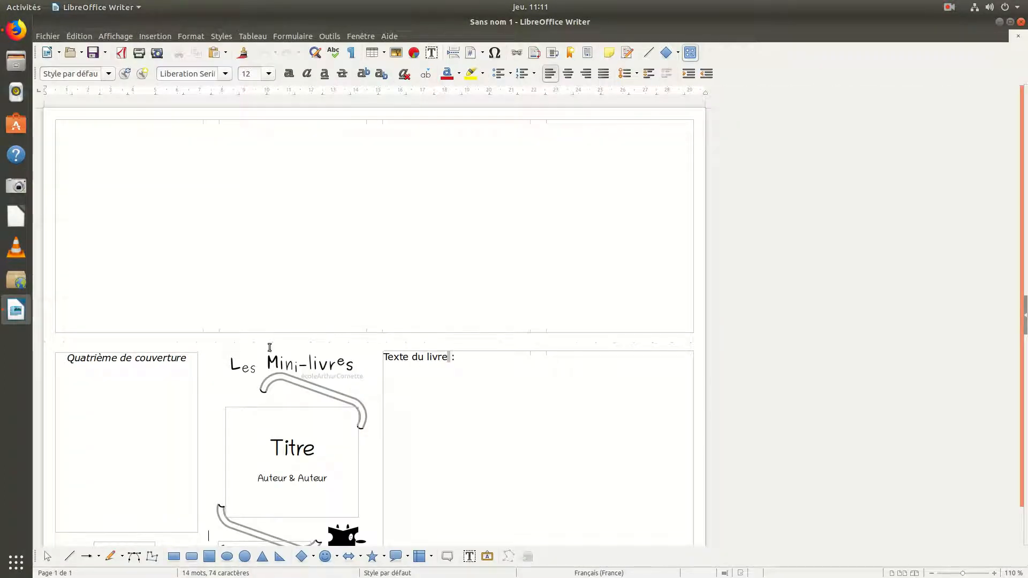
# Examine the template's lower half: back cover, title page, date and genre boxes, and book text frame.
pyautogui.scroll(-1, 277, 344)
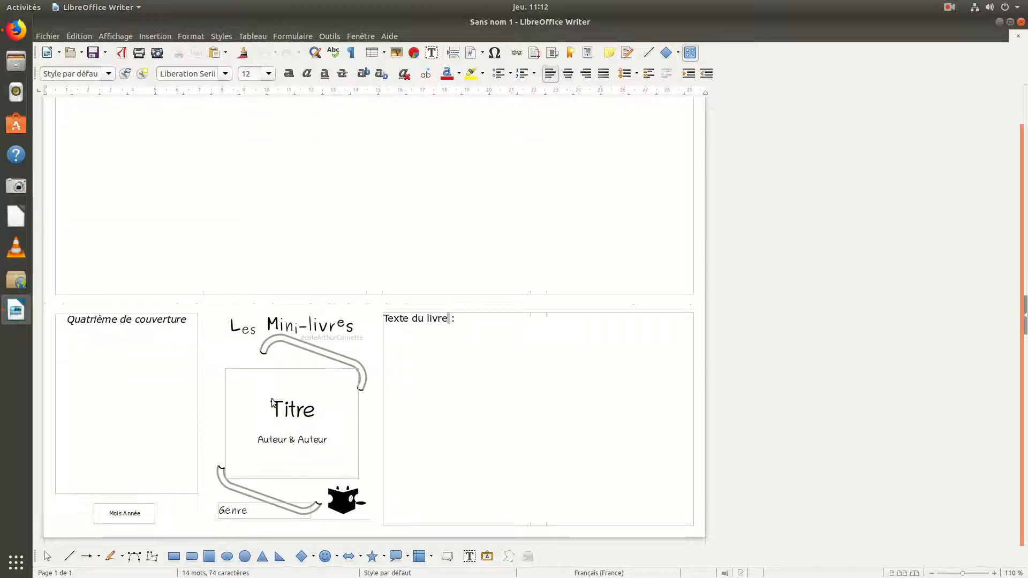
pyautogui.keyDown('ctrl'); pyautogui.scroll(4, 277, 384); pyautogui.keyUp('ctrl')
pyautogui.keyDown('ctrl'); pyautogui.scroll(-3, 278, 383); pyautogui.keyUp('ctrl')
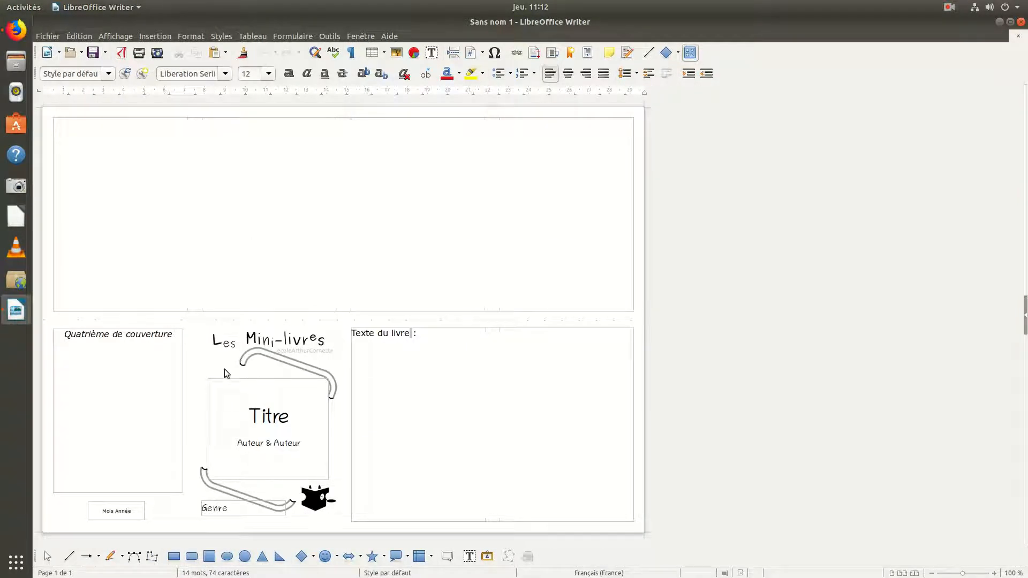
pyautogui.keyDown('ctrl'); pyautogui.scroll(5, 174, 370); pyautogui.keyUp('ctrl')
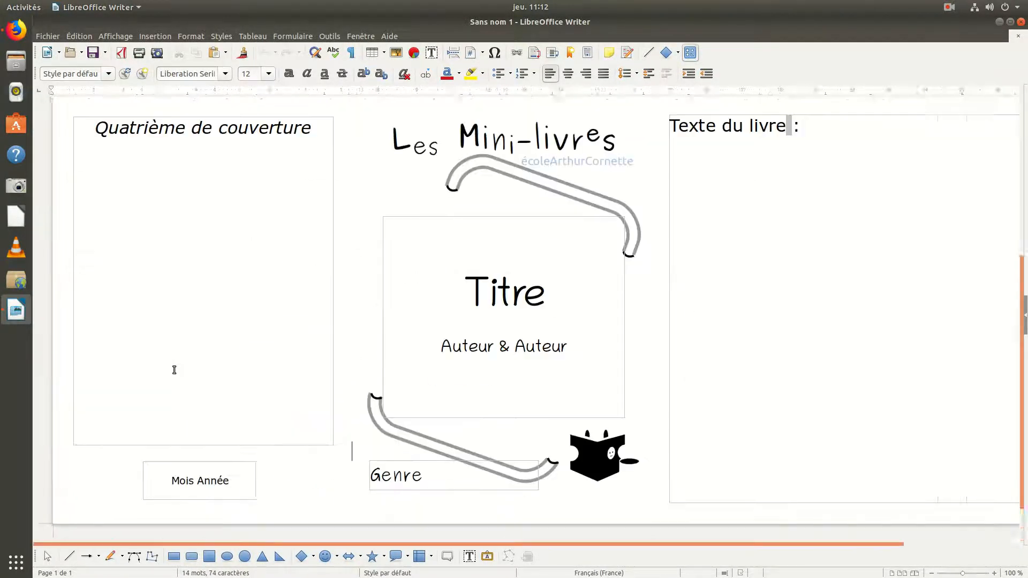
pyautogui.keyDown('ctrl'); pyautogui.scroll(-4, 174, 370); pyautogui.keyUp('ctrl')
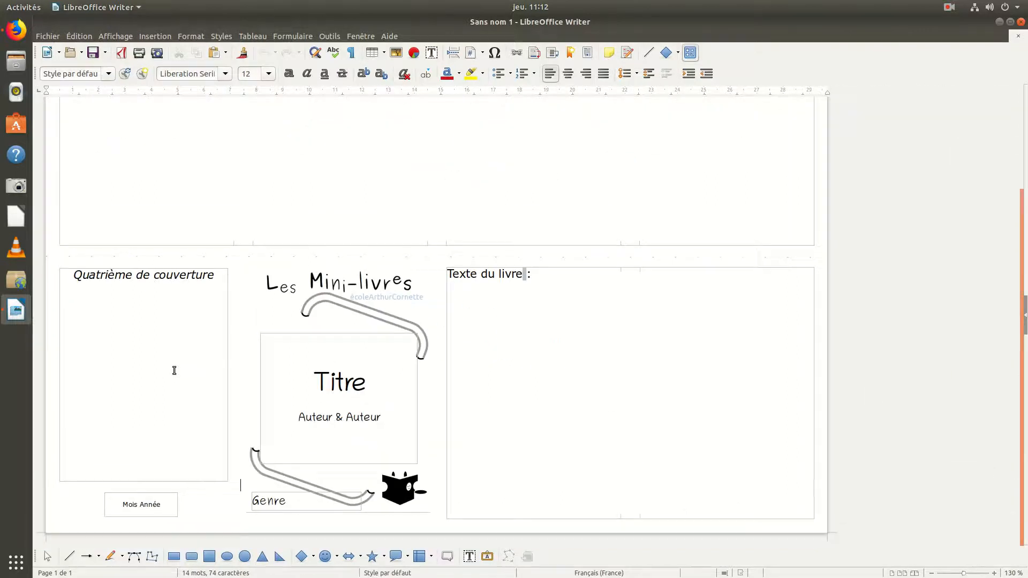
pyautogui.keyDown('ctrl'); pyautogui.scroll(5, 172, 371); pyautogui.keyUp('ctrl')
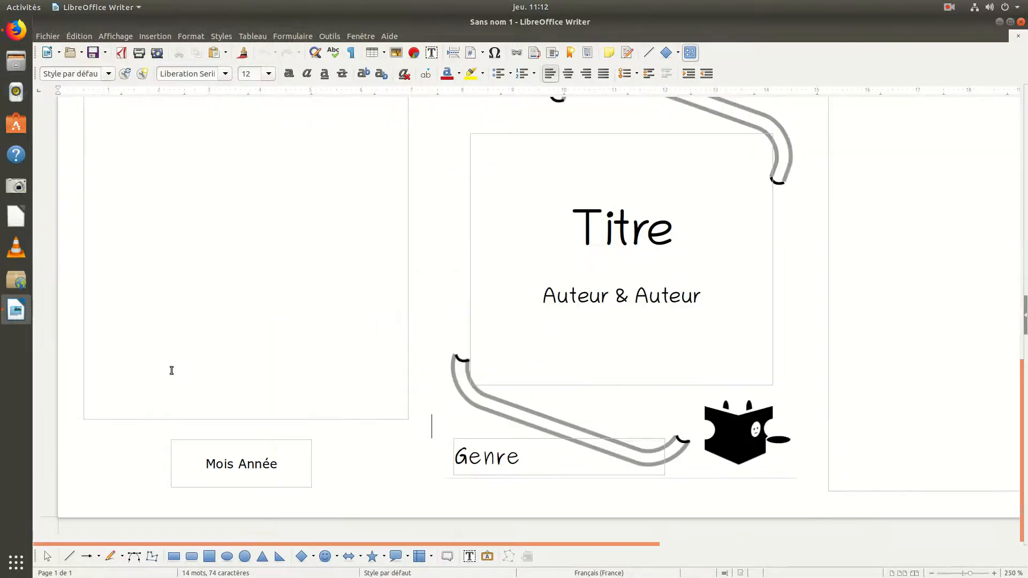
pyautogui.keyDown('ctrl'); pyautogui.scroll(-4, 172, 371); pyautogui.keyUp('ctrl')
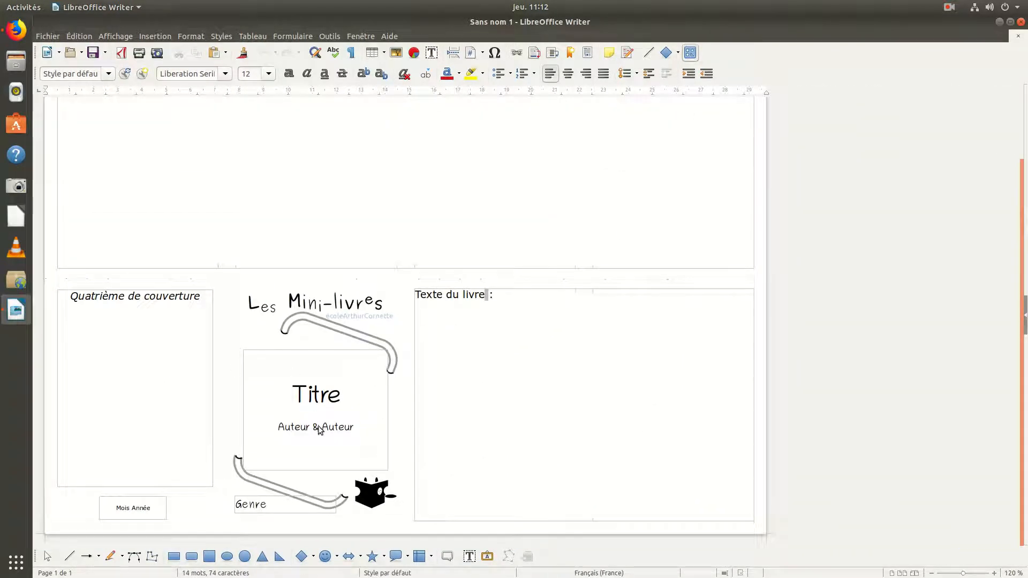
# Replace the first "Auteur" placeholder under the cover title with the first author's first name.
pyautogui.click(342, 428)
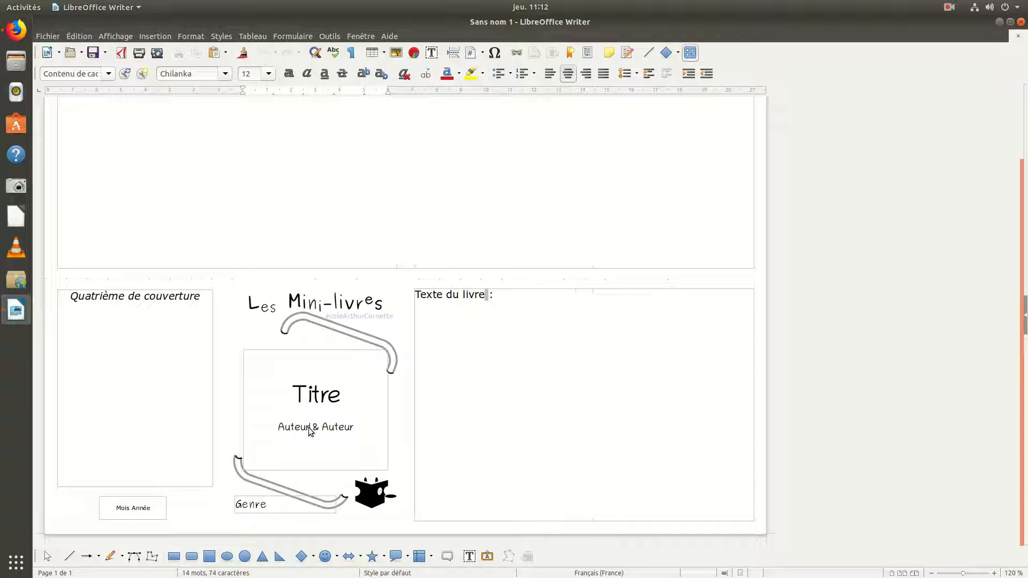
pyautogui.press('BackSpace')
pyautogui.press('BackSpace')
pyautogui.press('BackSpace')
pyautogui.press('BackSpace')
pyautogui.press('BackSpace')
pyautogui.press('BackSpace')
pyautogui.write('Manal')
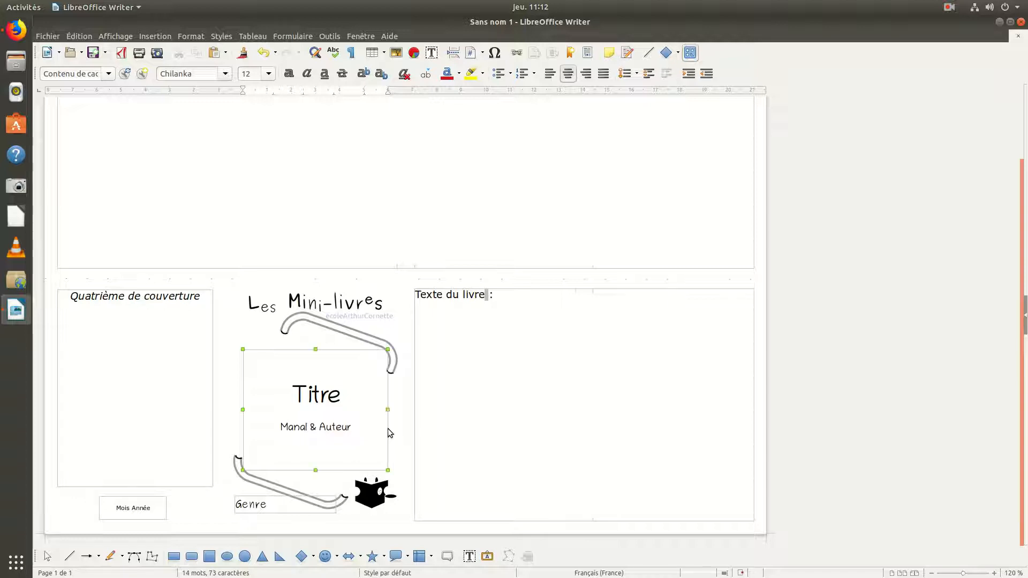
# Cut the whole title and author frame from the cover and undo the cut.
pyautogui.click(387, 428)
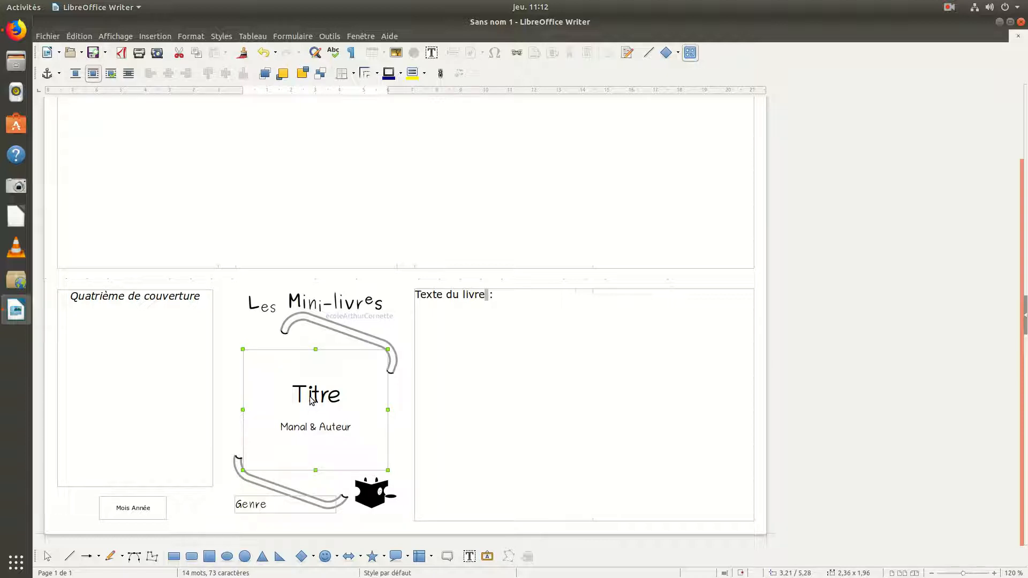
pyautogui.click(863, 341)
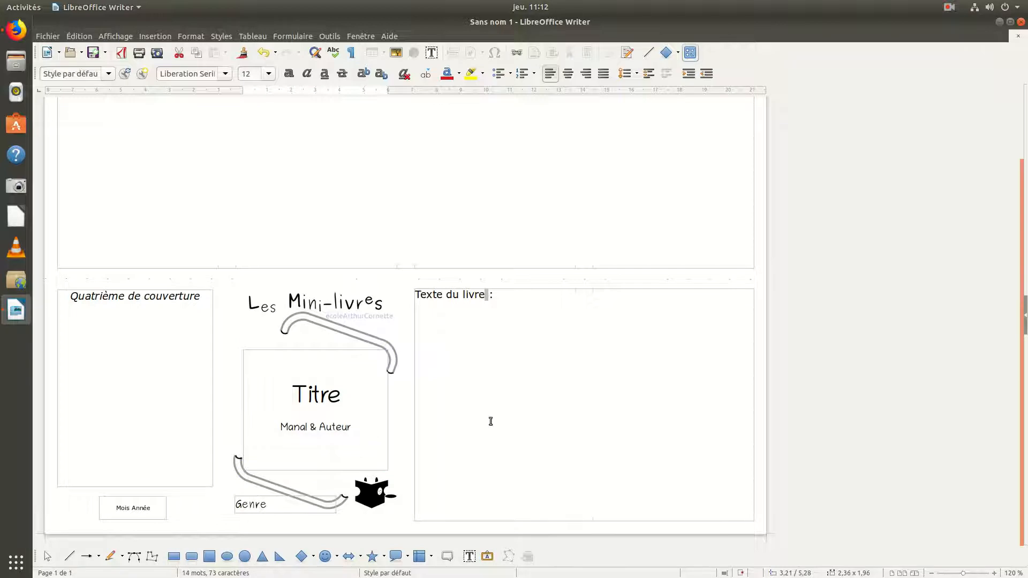
pyautogui.click(323, 431)
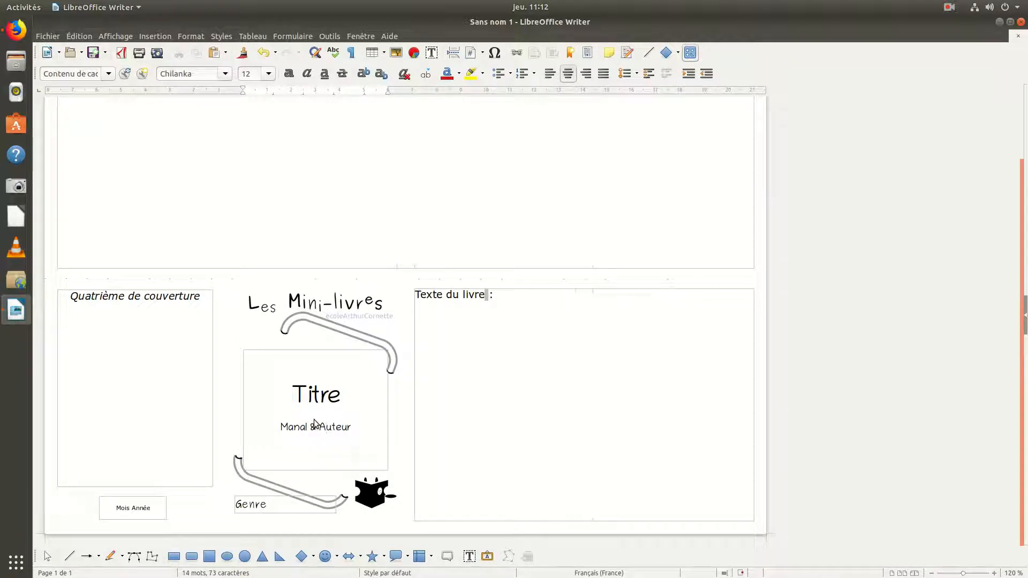
pyautogui.click(389, 438)
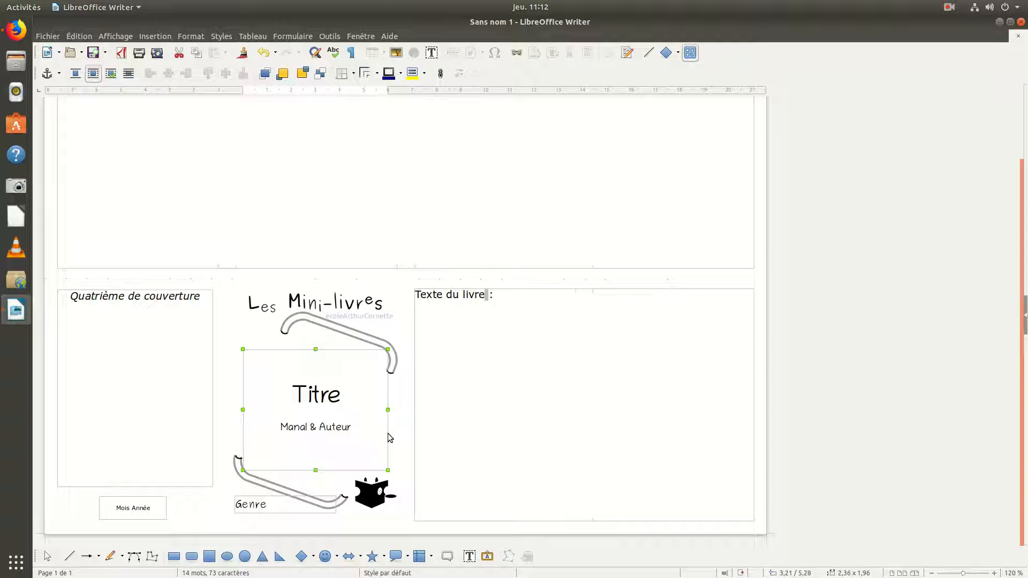
pyautogui.hotkey('ctrl', 'x')
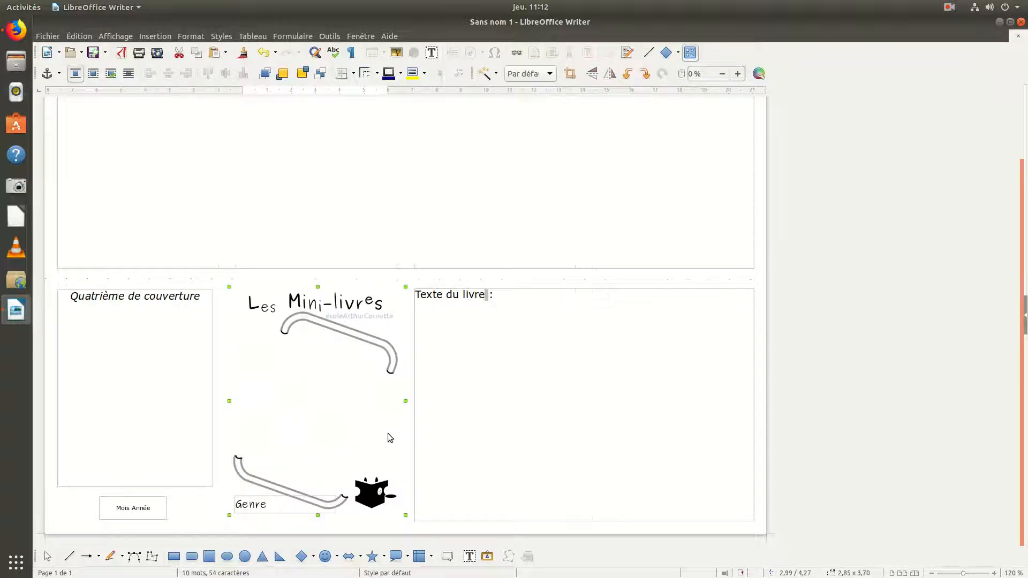
pyautogui.press('Escape')
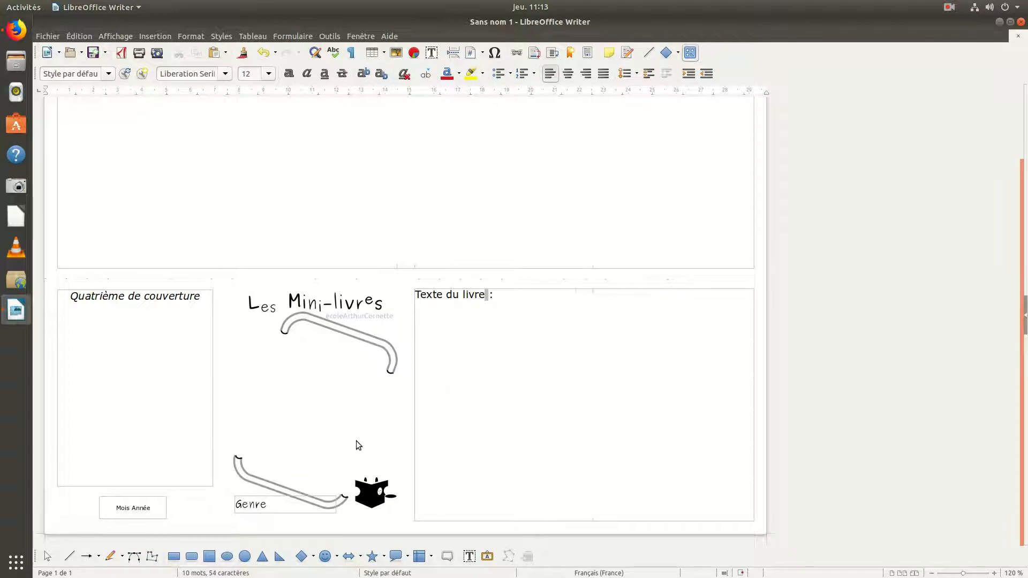
pyautogui.hotkey('ctrl', 'v')
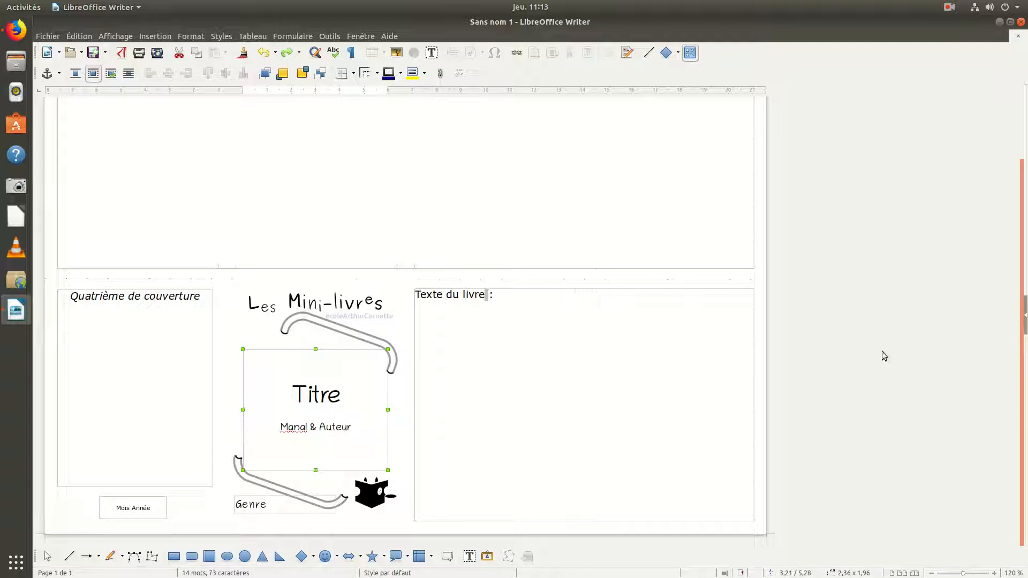
# Replace the remaining "Auteur" placeholder on the cover with the second author's first name.
pyautogui.click(364, 444)
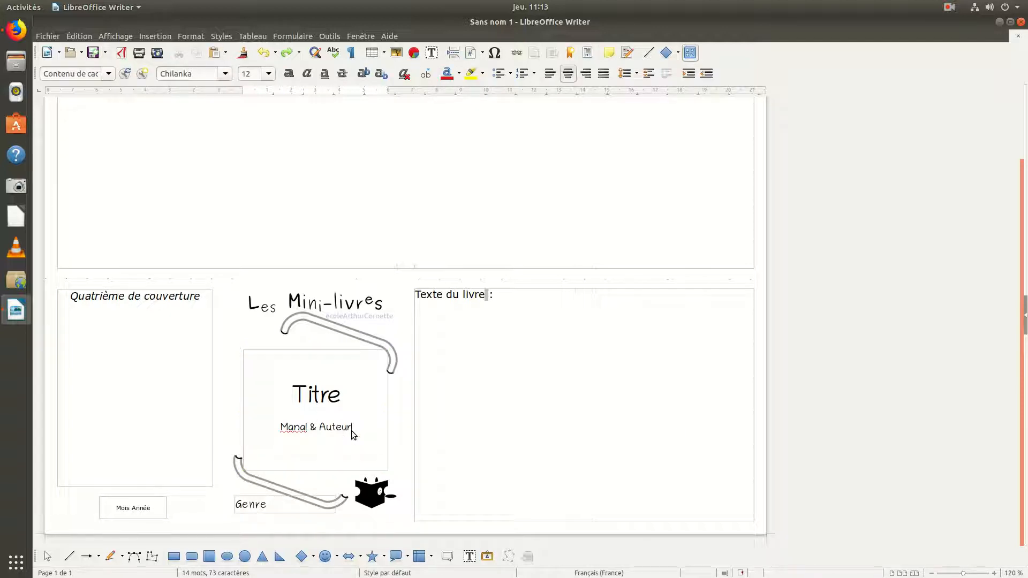
pyautogui.press('BackSpace')
pyautogui.press('BackSpace')
pyautogui.press('BackSpace')
pyautogui.press('BackSpace')
pyautogui.press('BackSpace')
pyautogui.press('BackSpace')
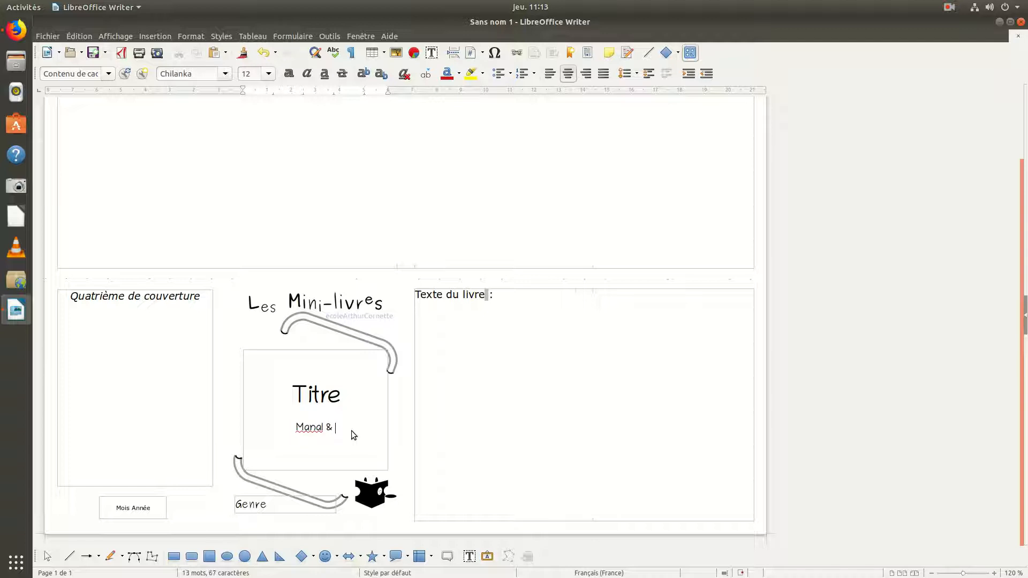
pyautogui.write('Nabyl')
# Replace the "Genre" placeholder at the bottom of the cover with "Fantastique".
pyautogui.click(265, 506)
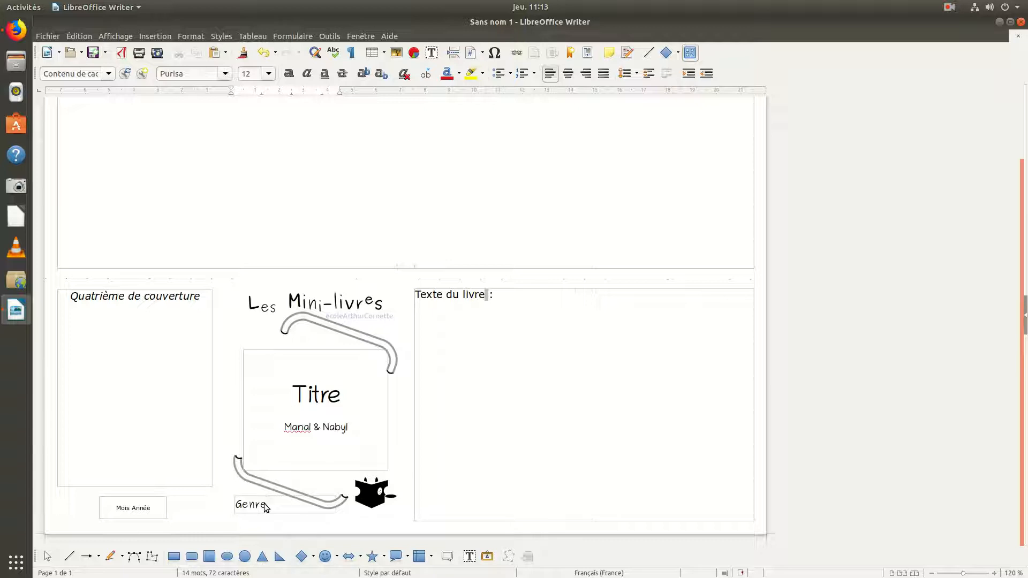
pyautogui.press('BackSpace')
pyautogui.press('BackSpace')
pyautogui.press('BackSpace')
pyautogui.press('BackSpace')
pyautogui.press('BackSpace')
pyautogui.write('Fantastique')
# Delete the "Texte du livre :" placeholder from the book text frame.
pyautogui.click(493, 298)
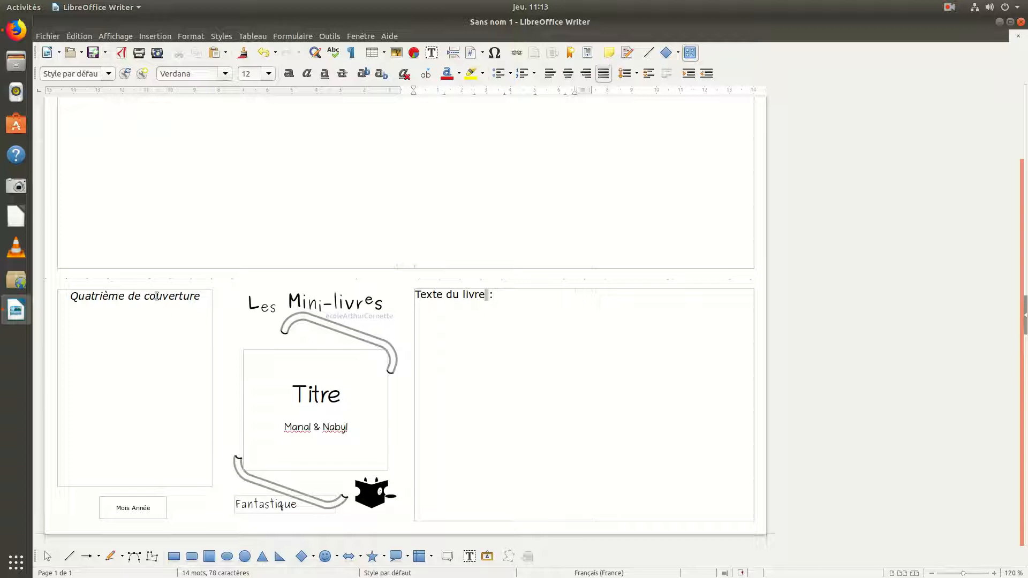
pyautogui.moveTo(496, 297); pyautogui.dragTo(417, 296)
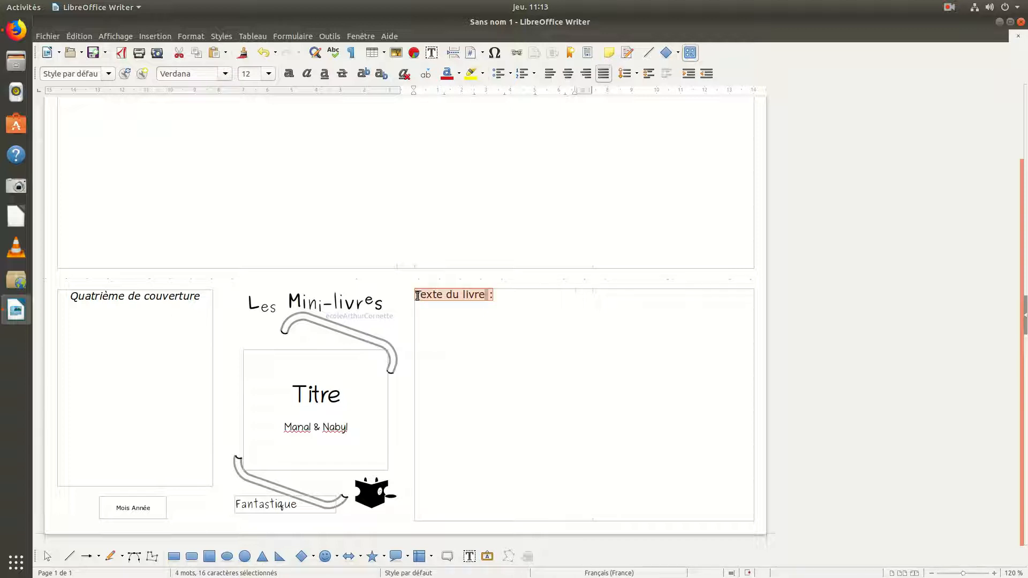
pyautogui.press('Delete')
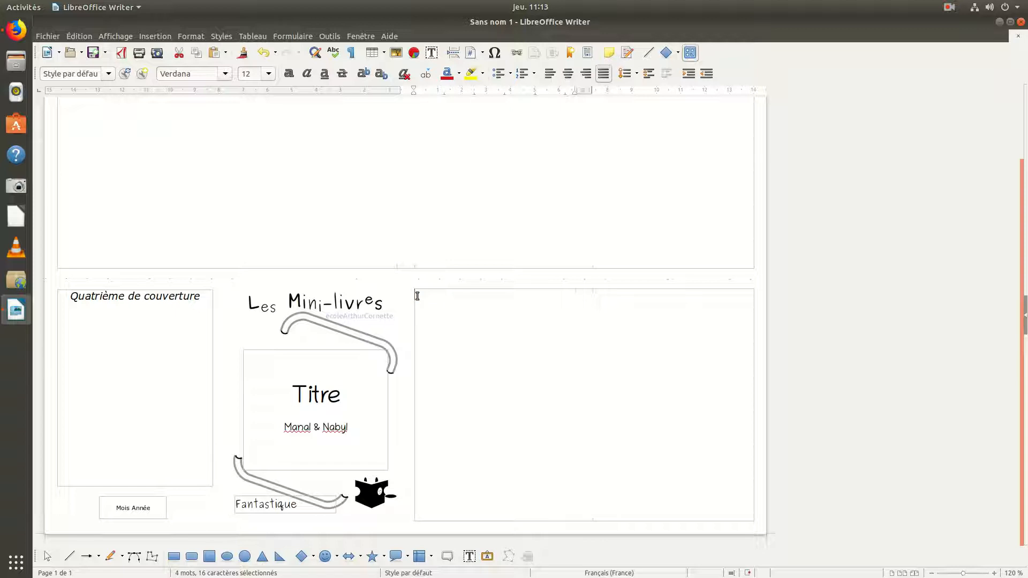
# Copy the entire story, from "Bonjour je m'appelle" to "Gardez le pour vous.", in the authors' own Writer document.
pyautogui.click(999, 24)
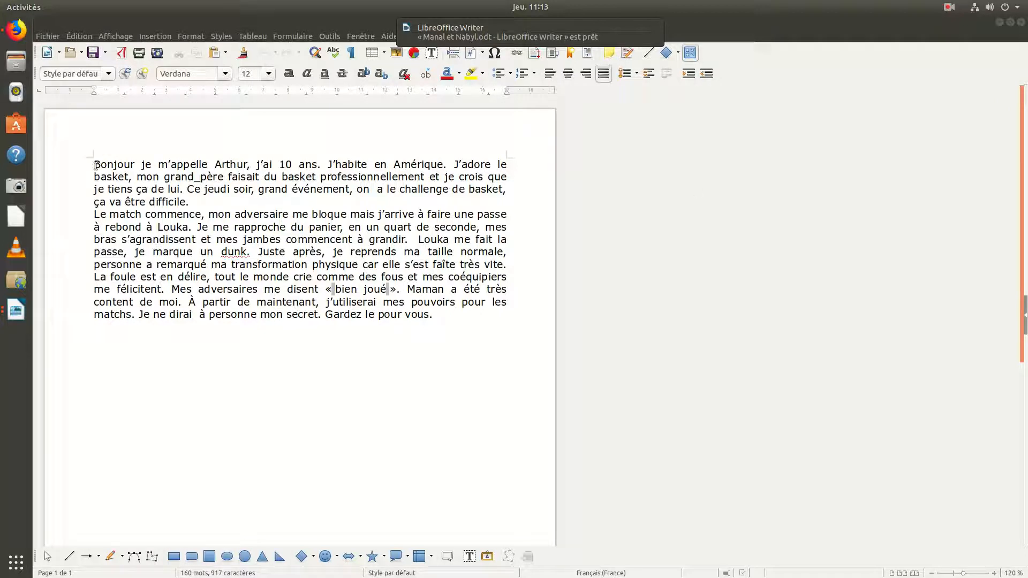
pyautogui.moveTo(95, 166); pyautogui.dragTo(440, 313)
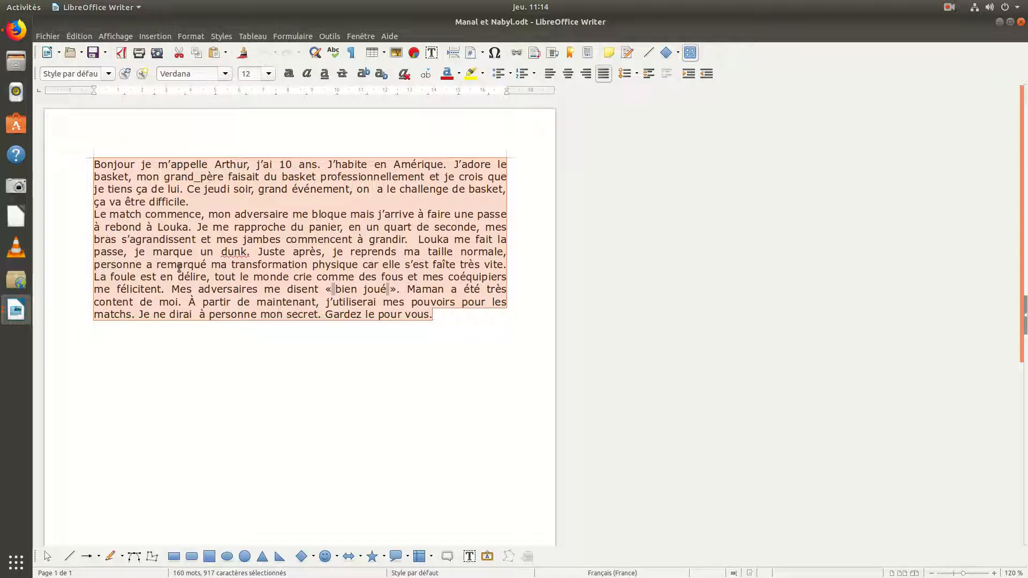
pyautogui.rightClick(163, 228)
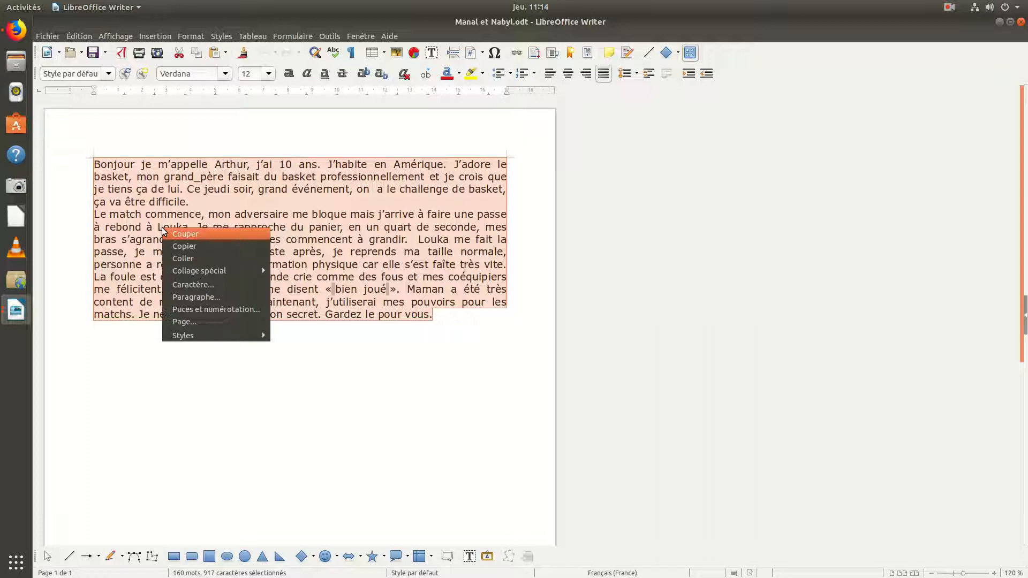
pyautogui.click(209, 246)
# Return to the untitled mini-book document and paste the story into the emptied book text frame.
pyautogui.click(21, 316)
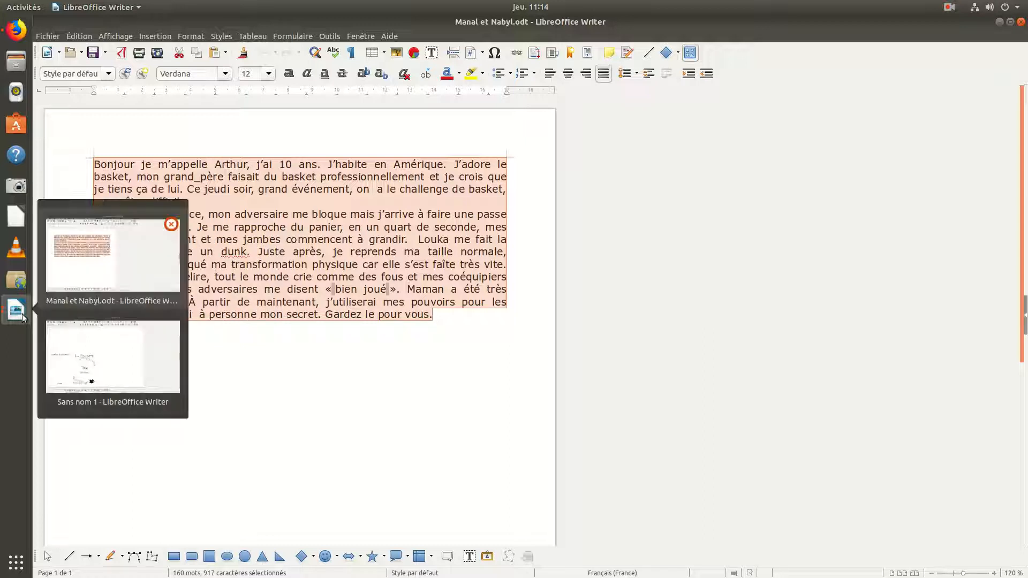
pyautogui.click(107, 364)
pyautogui.rightClick(439, 310)
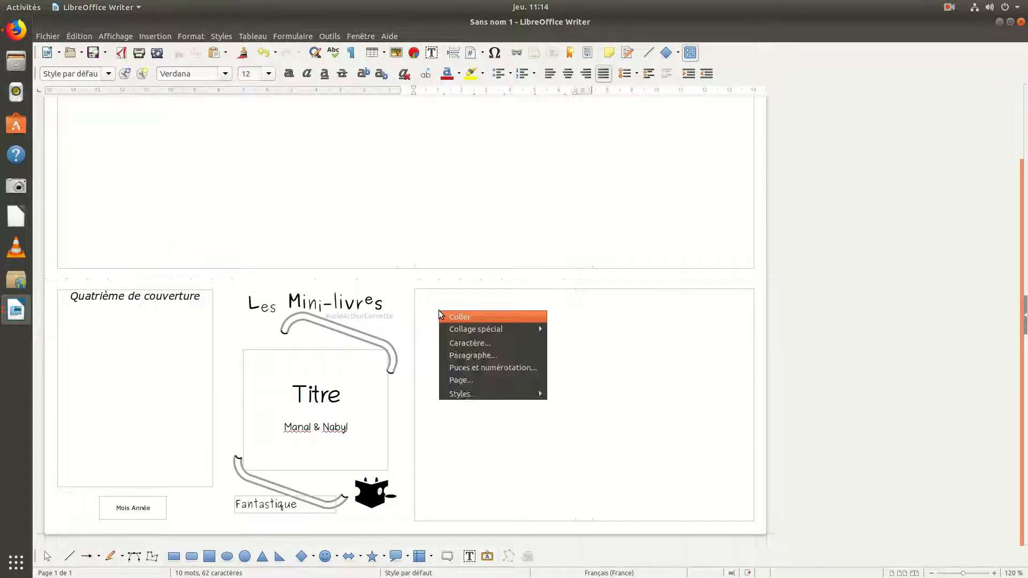
pyautogui.click(467, 316)
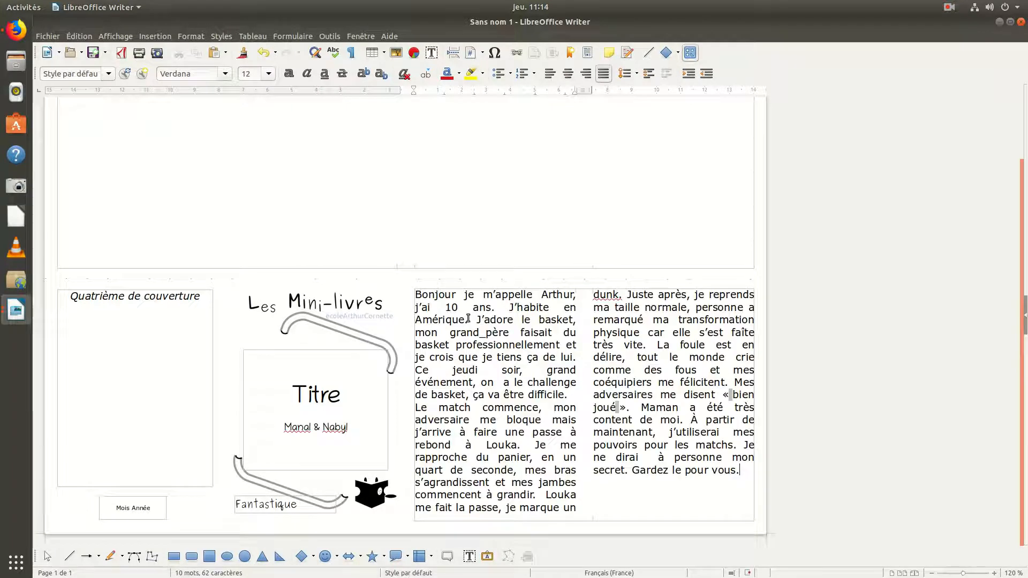
# Insert blank lines after "je crois que je tiens ça de lui." to push "Ce jeudi soir" into the next column.
pyautogui.scroll(2, 706, 401)
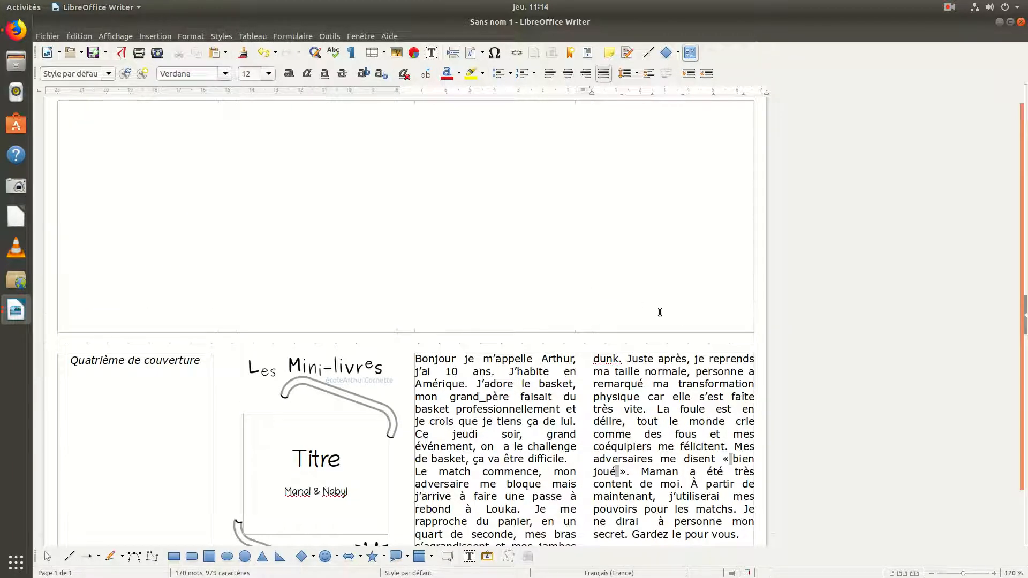
pyautogui.scroll(-2, 660, 312)
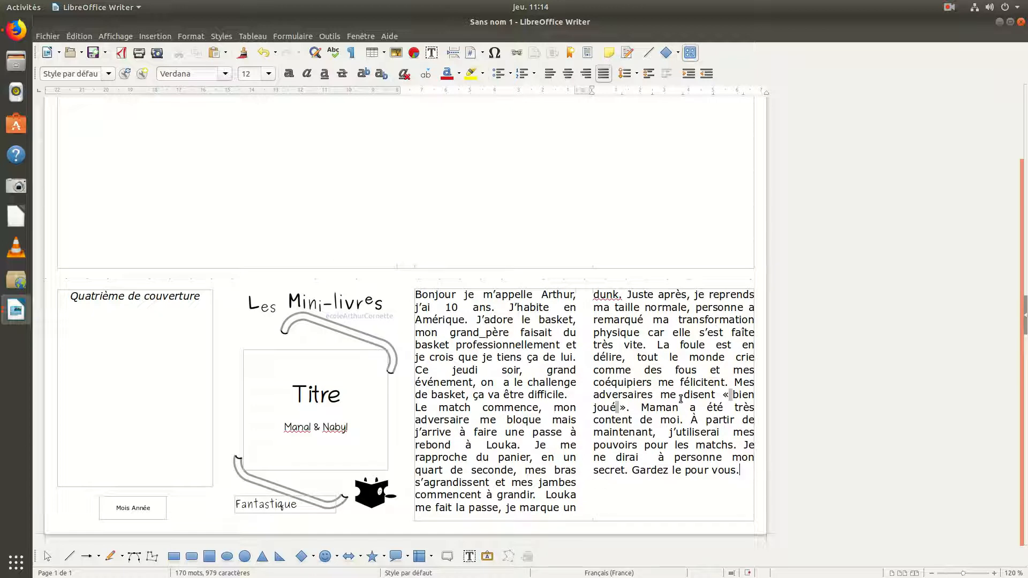
pyautogui.scroll(3, 684, 419)
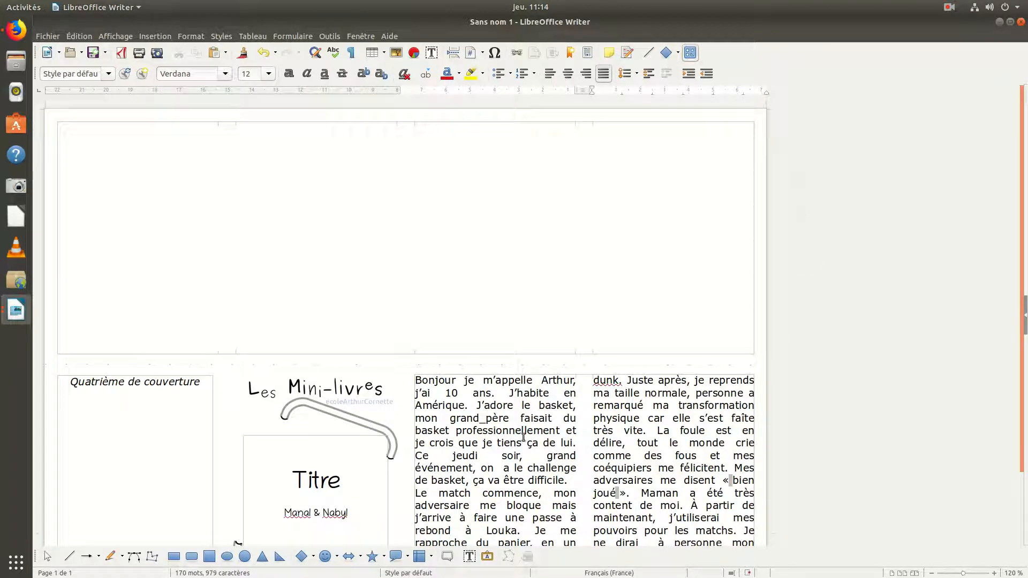
pyautogui.scroll(-4, 523, 439)
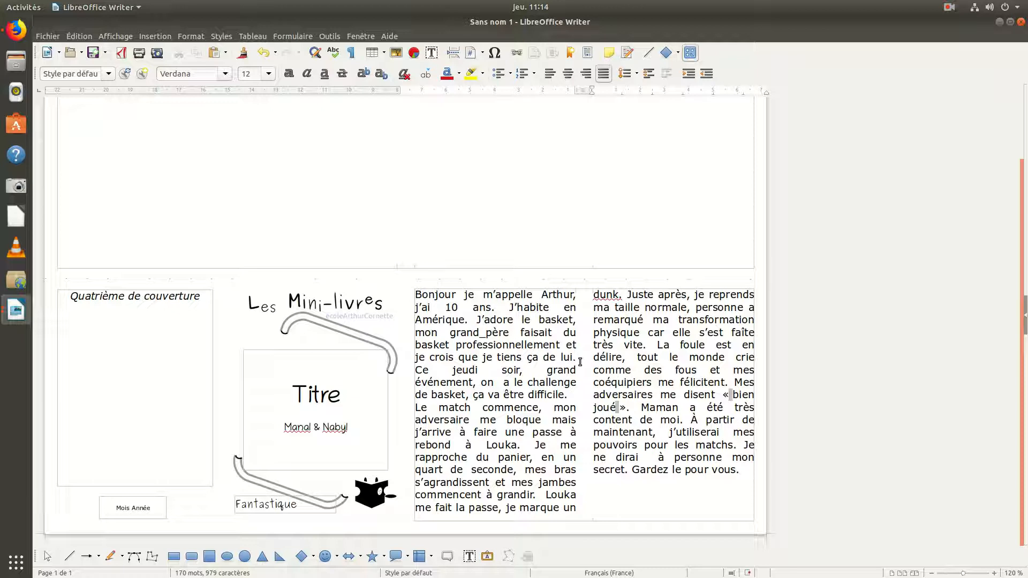
pyautogui.click(578, 360)
pyautogui.press('Return')
pyautogui.press('Return')
pyautogui.press('Return')
pyautogui.press('Return')
pyautogui.press('Return')
pyautogui.press('Return')
pyautogui.press('Return')
pyautogui.press('Return')
pyautogui.press('Return')
pyautogui.press('Return')
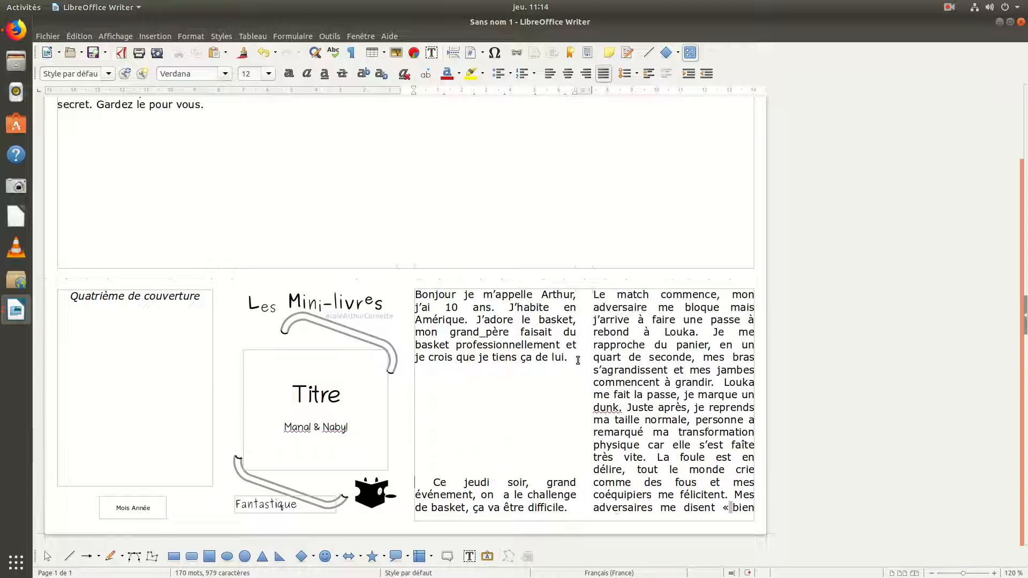
pyautogui.press('Return')
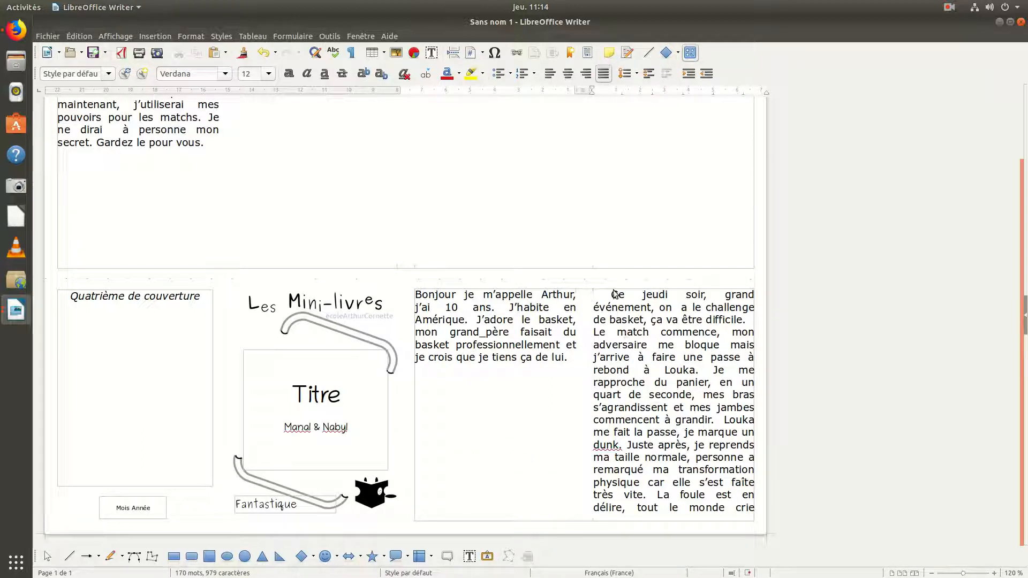
# Remove the leading space before "Ce jeudi soir" so the paragraph starts flush at the column's edge.
pyautogui.press('BackSpace')
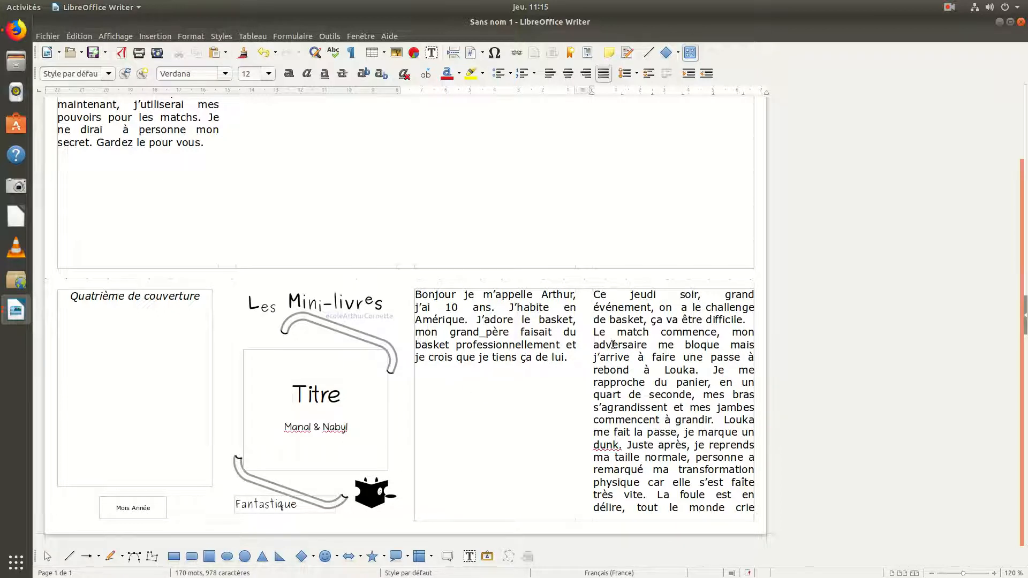
pyautogui.scroll(3, 510, 413)
pyautogui.scroll(-2, 510, 412)
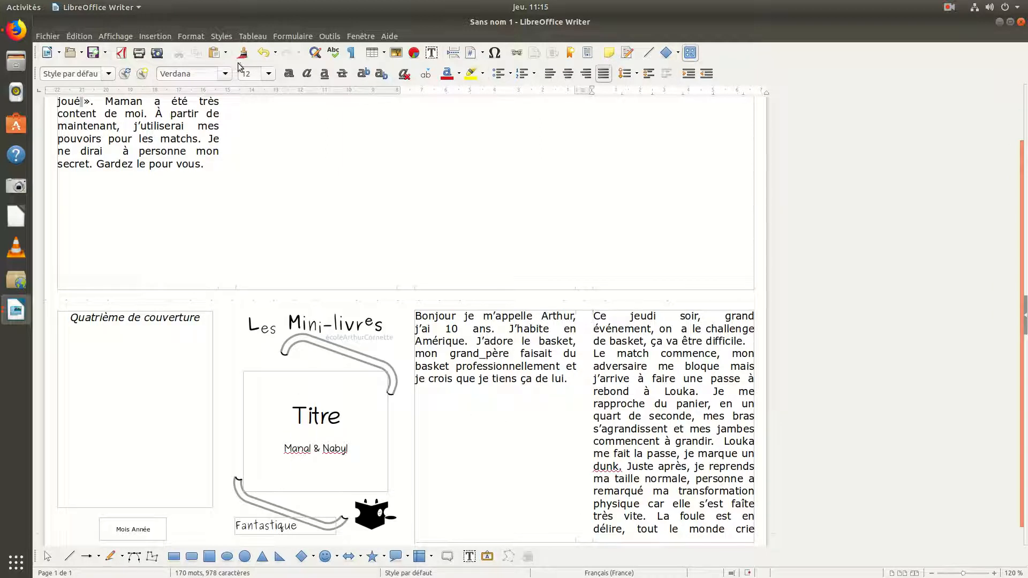
# Select the entire story in the book text frame, set its font size to 14 and align it left.
pyautogui.click(515, 342)
pyautogui.moveTo(416, 320); pyautogui.dragTo(341, 230)
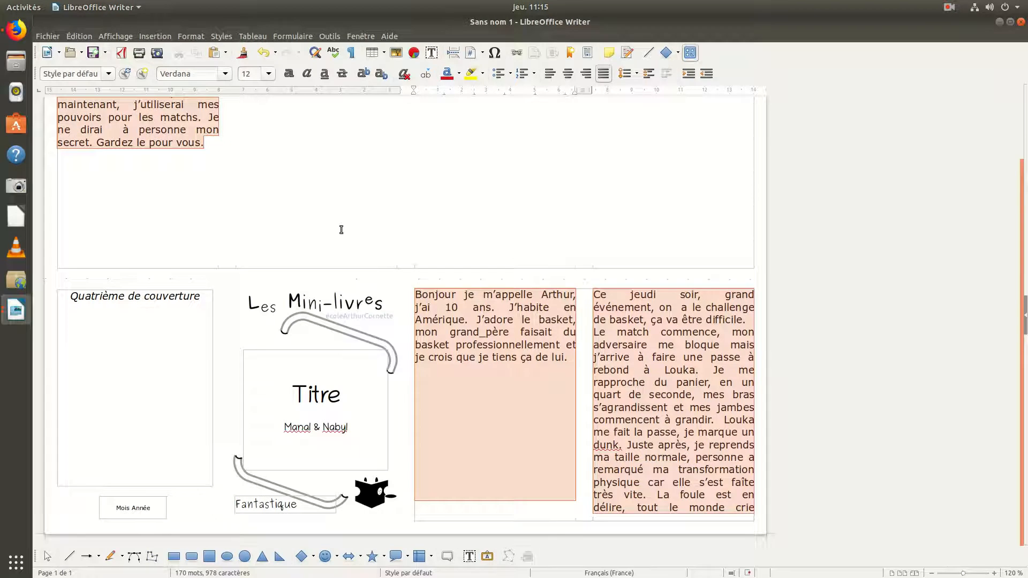
pyautogui.click(534, 348)
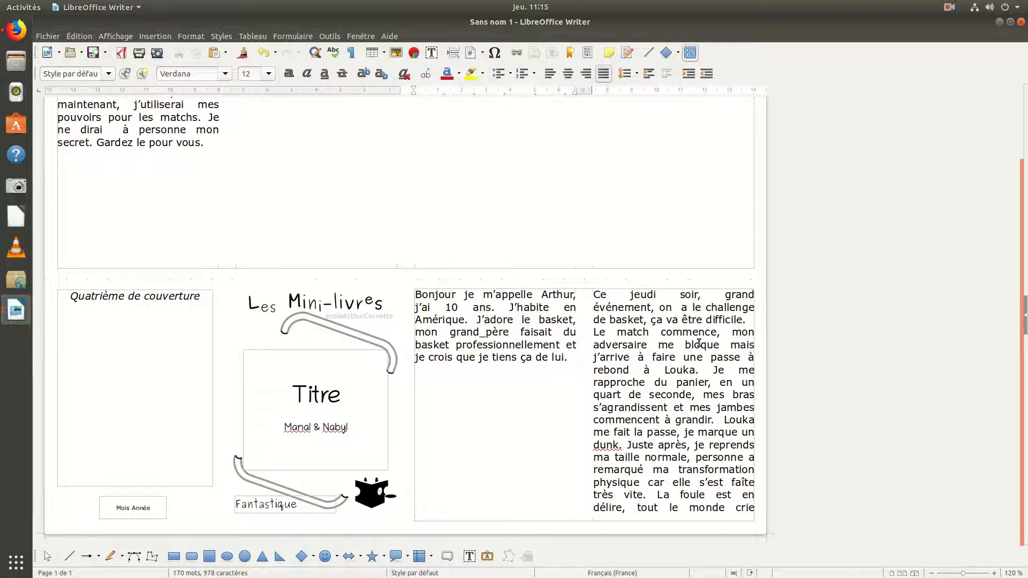
pyautogui.hotkey('ctrl', 'a')
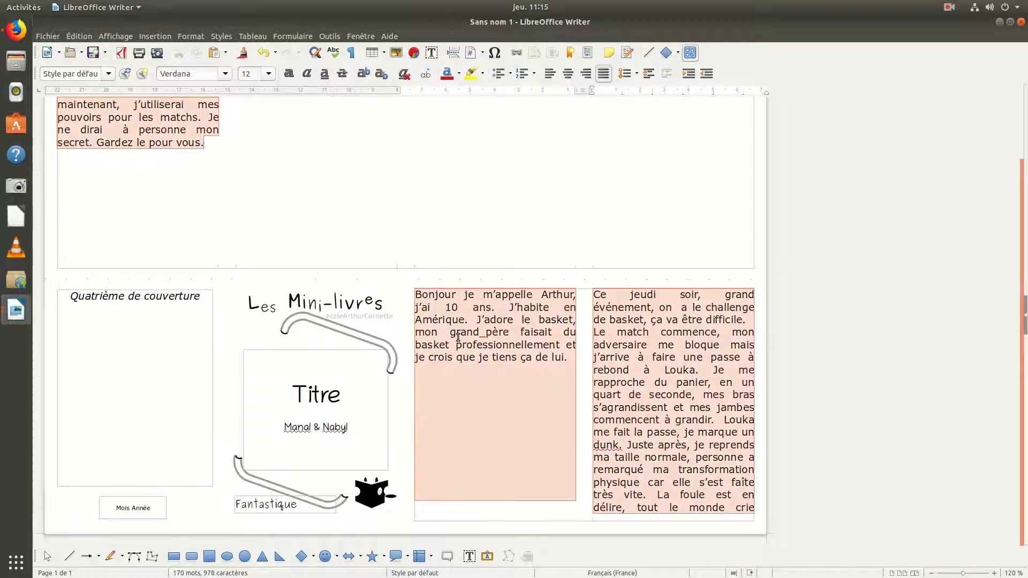
pyautogui.click(269, 73)
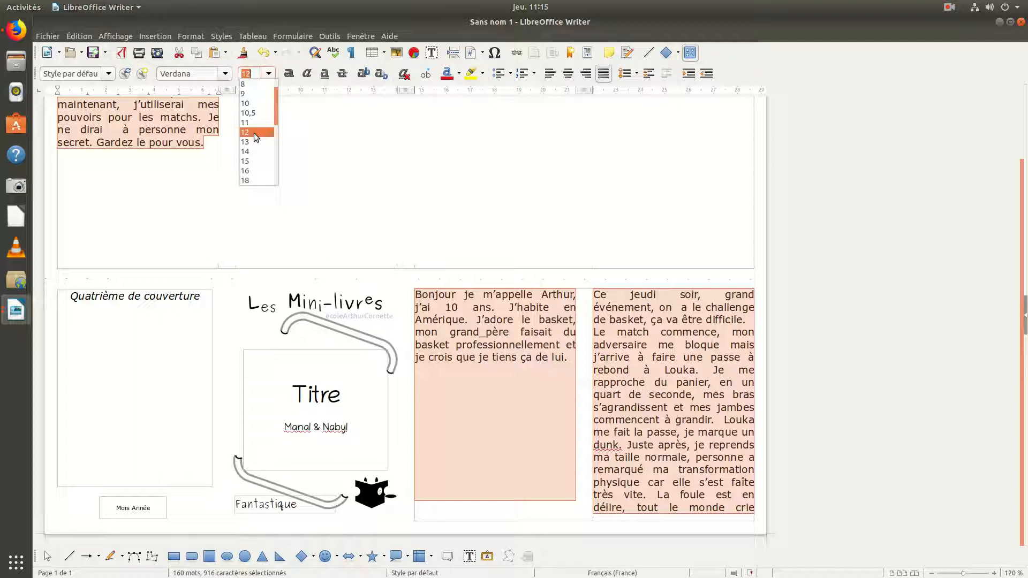
pyautogui.click(253, 151)
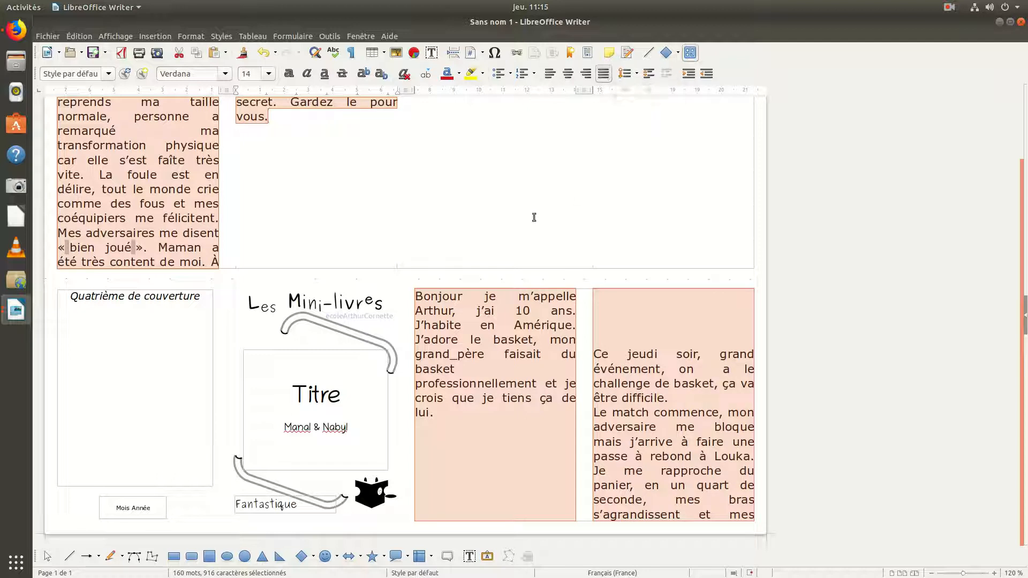
pyautogui.click(552, 75)
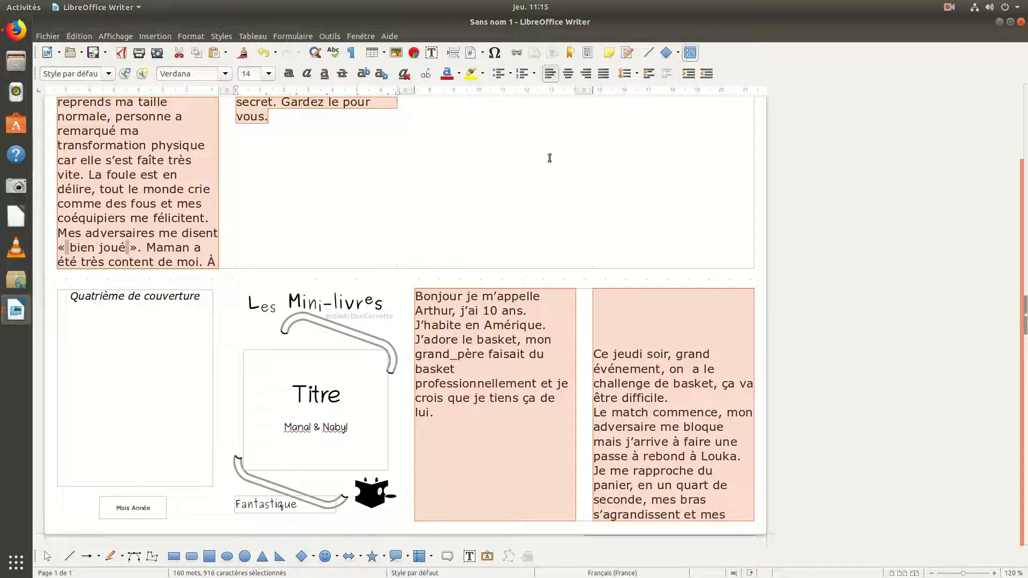
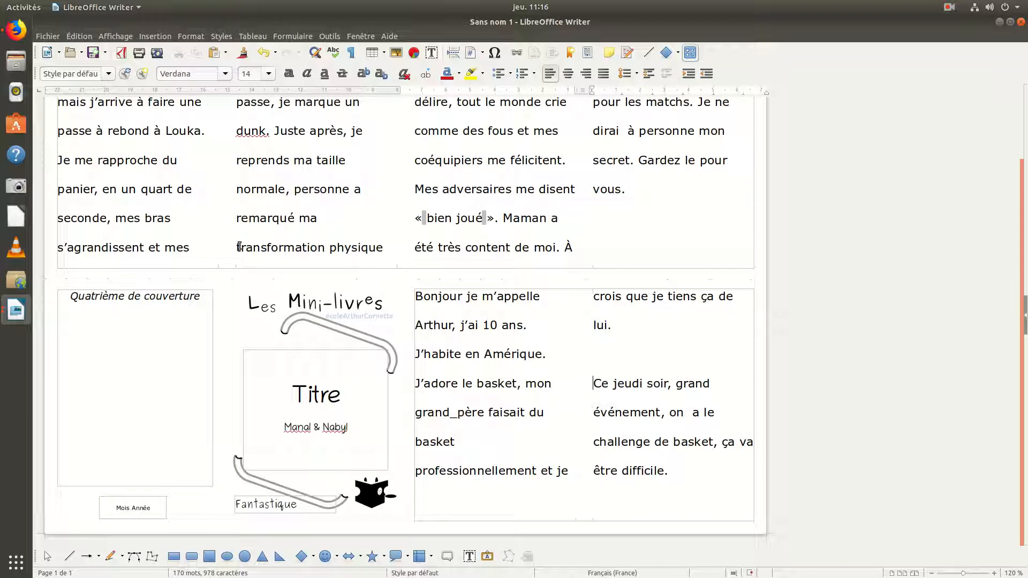
# Examine how the story flows across the mini-book's columns, from its opening to "Gardez le pour vous.".
pyautogui.scroll(3, 692, 210)
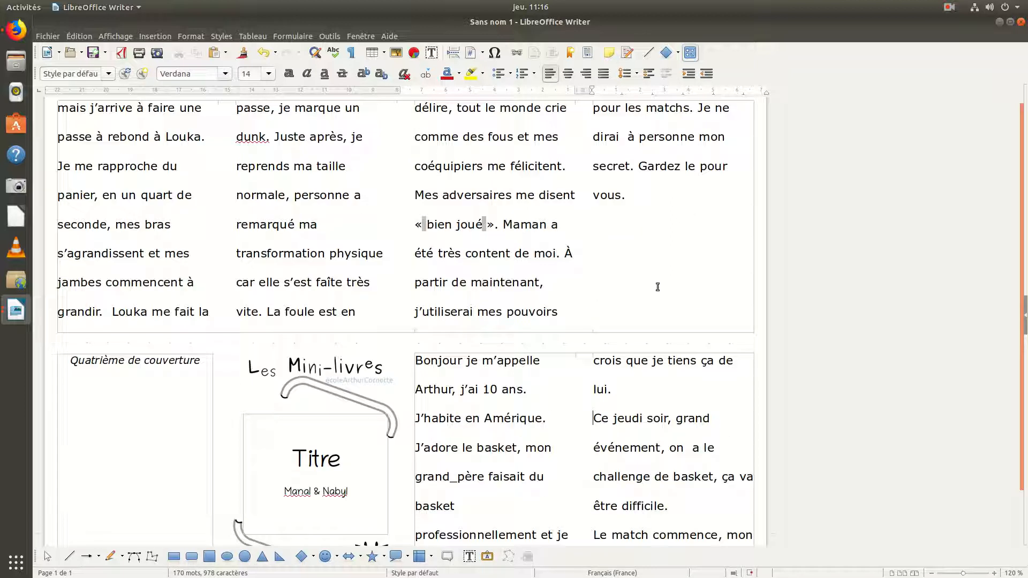
pyautogui.click(634, 193)
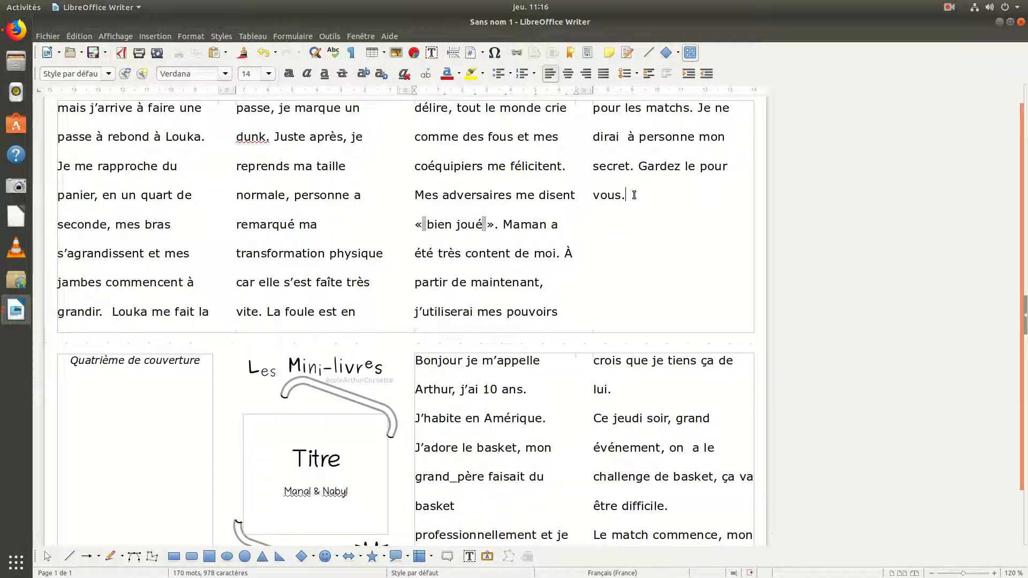
pyautogui.scroll(1, 635, 209)
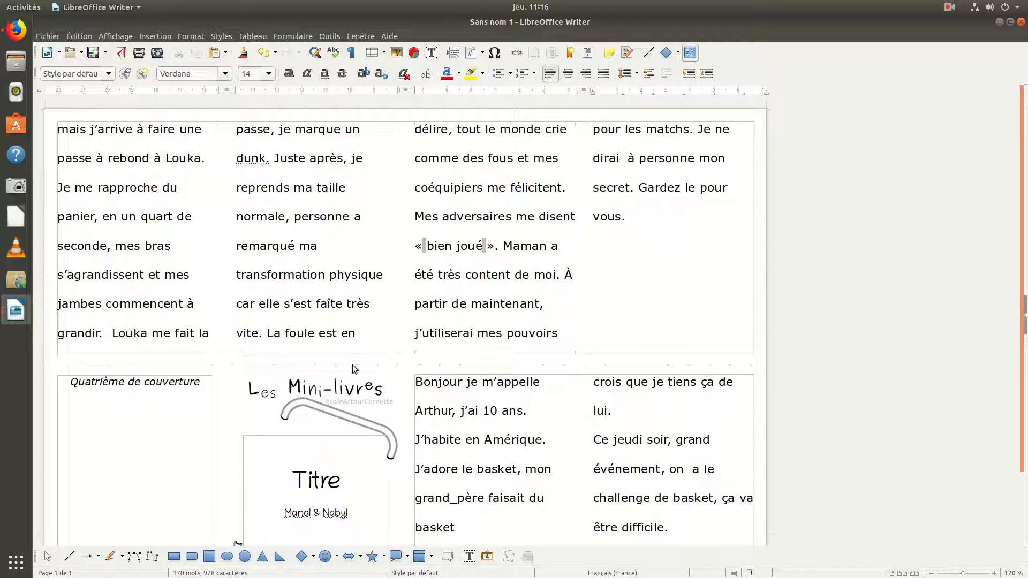
pyautogui.scroll(-4, 345, 356)
pyautogui.scroll(4, 354, 353)
pyautogui.scroll(-3, 674, 263)
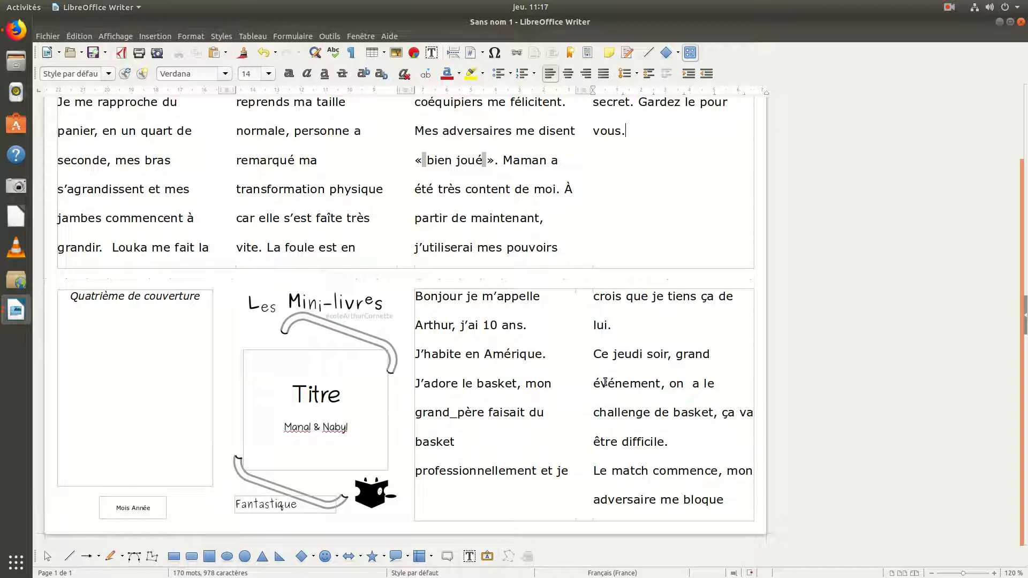
pyautogui.scroll(3, 605, 383)
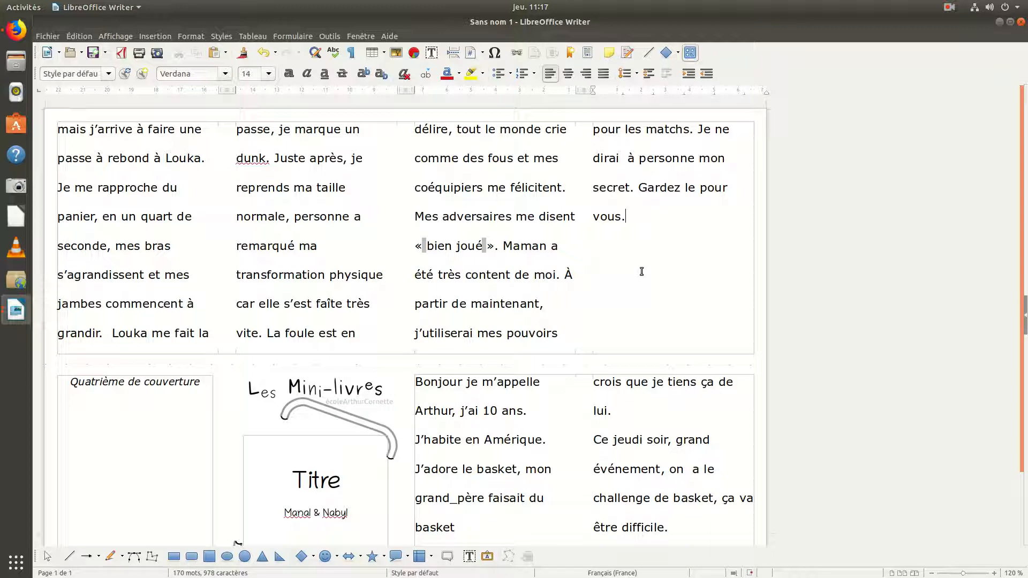
pyautogui.scroll(-3, 431, 236)
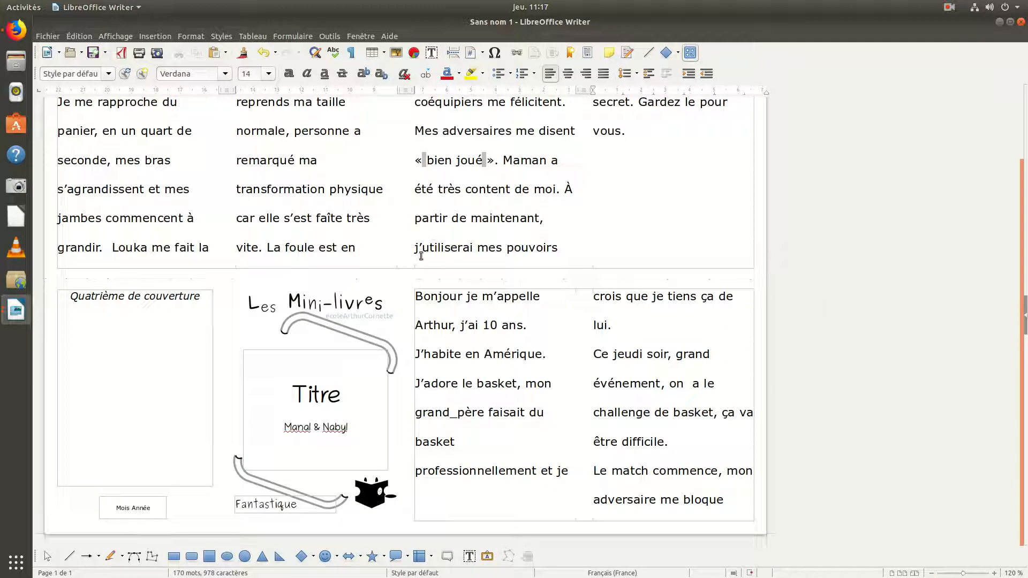
# Replace the "Titre" placeholder on the front cover with "Les pouvoirs du basket".
pyautogui.click(341, 396)
pyautogui.press('BackSpace')
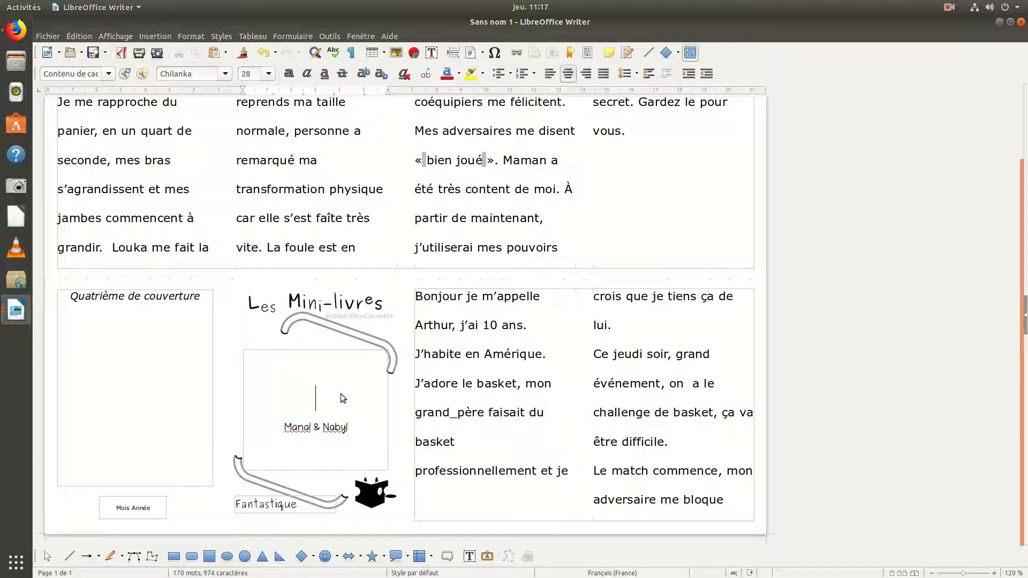
pyautogui.write('Les pouvoi')
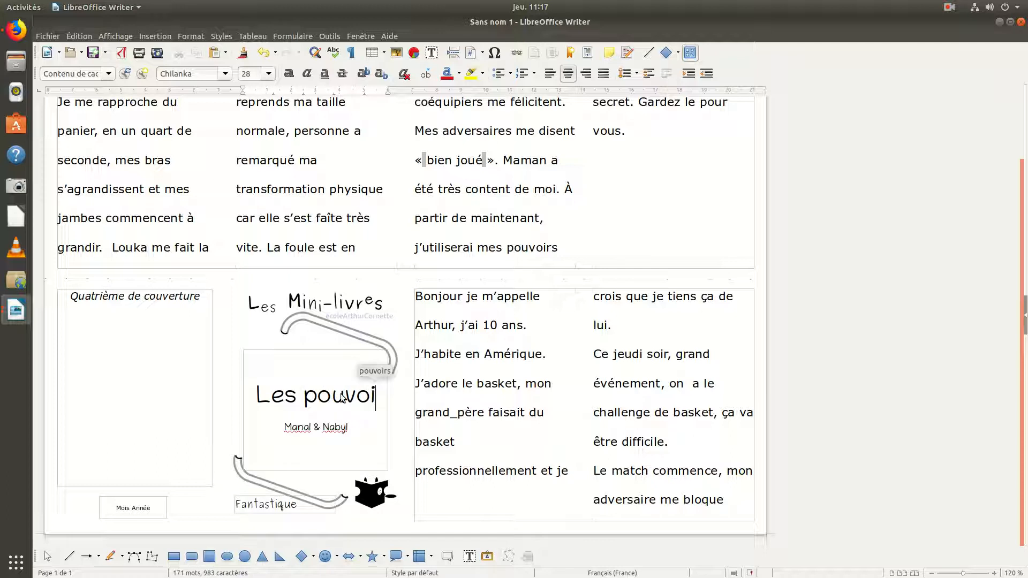
pyautogui.press('Return')
pyautogui.write('du ')
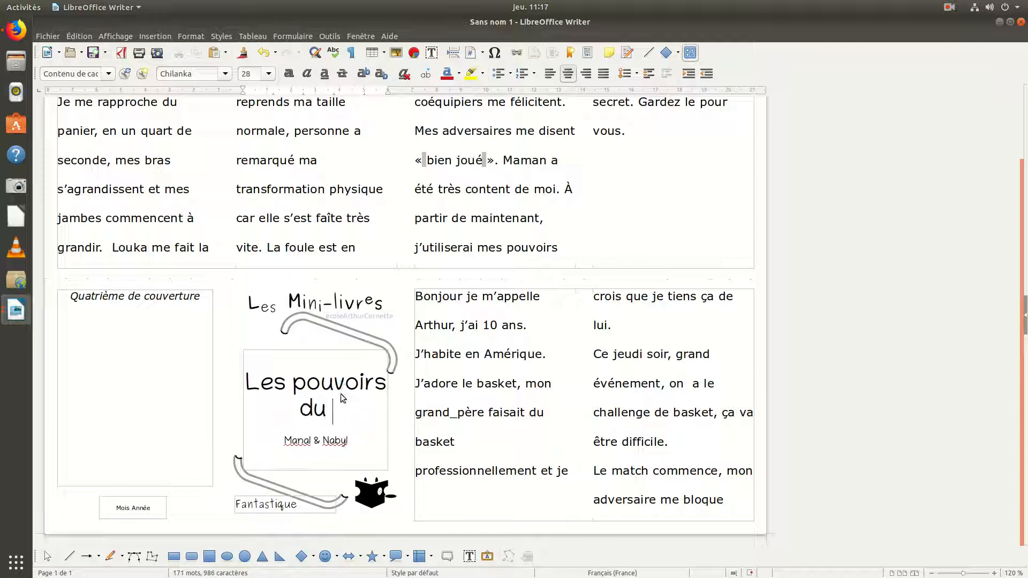
pyautogui.write('basket')
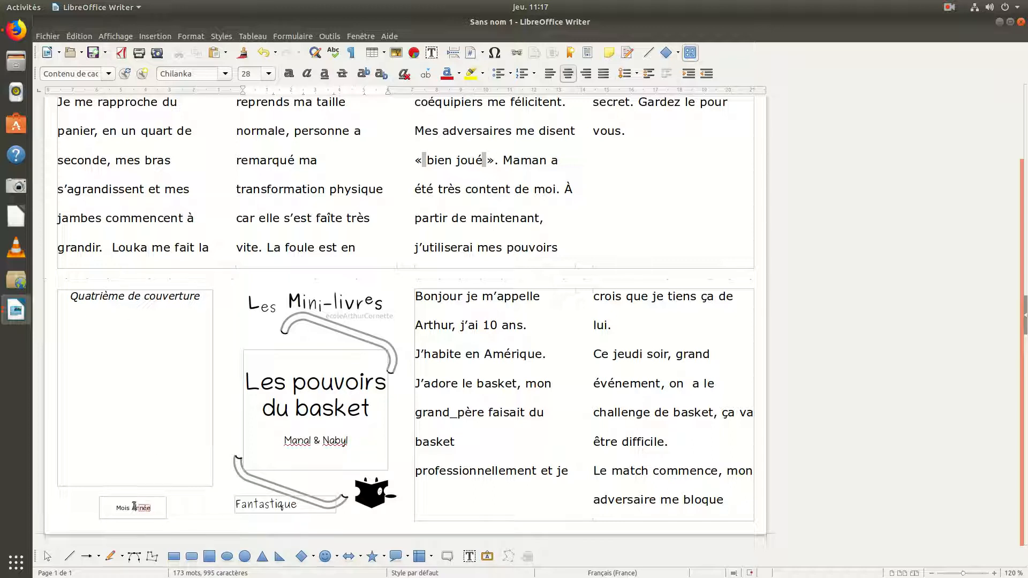
# Replace the "Mois Année" placeholder below the back cover text with "Janvier 2019".
pyautogui.tripleClick(118, 512)
pyautogui.write('Janvier')
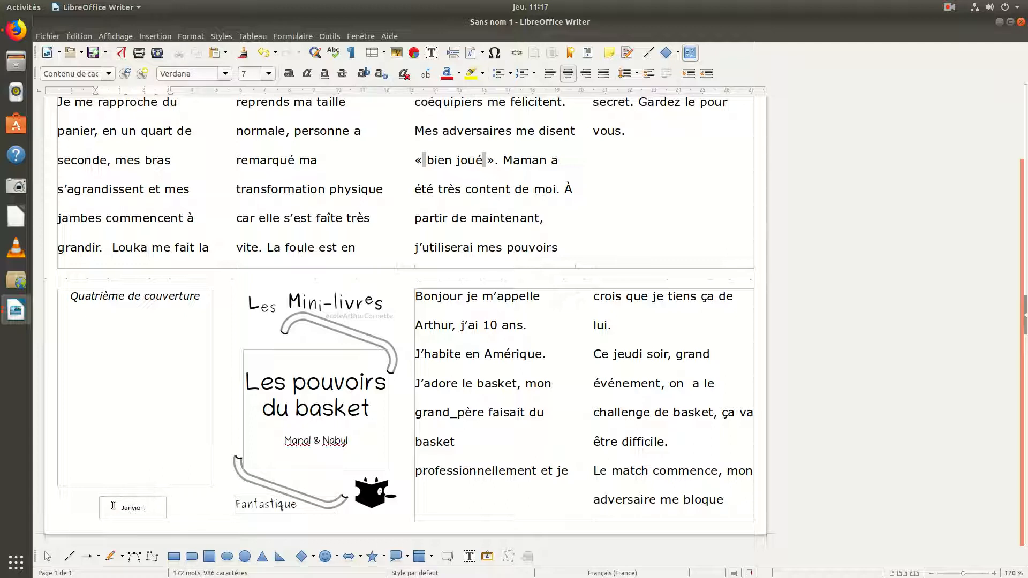
pyautogui.write(' 2019')
# Replace the "Quatrième de couverture" placeholder with the blurb "Une aventure extraordinaire autour du basket".
pyautogui.moveTo(202, 296); pyautogui.dragTo(71, 295)
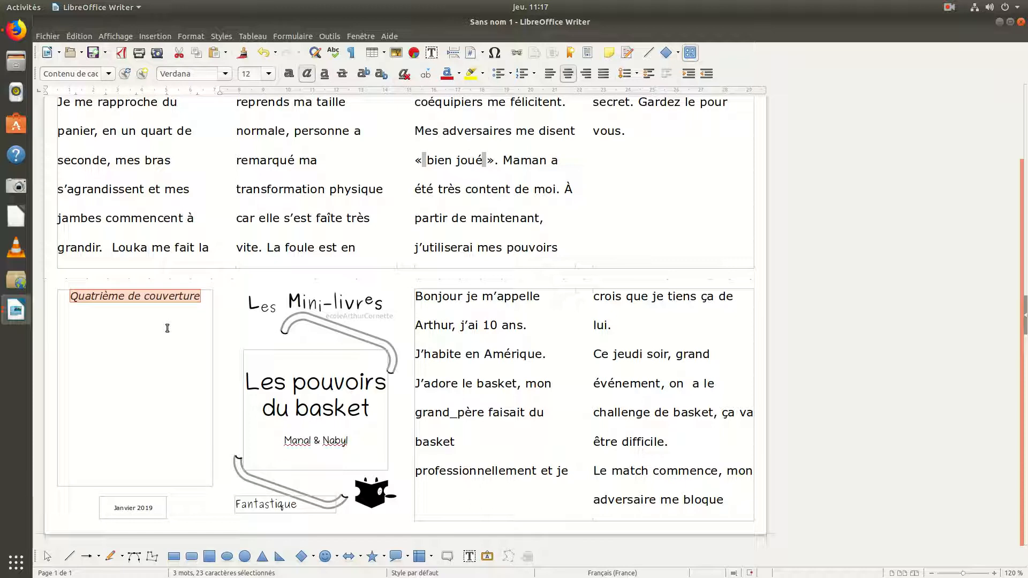
pyautogui.press('Delete')
pyautogui.write('Un')
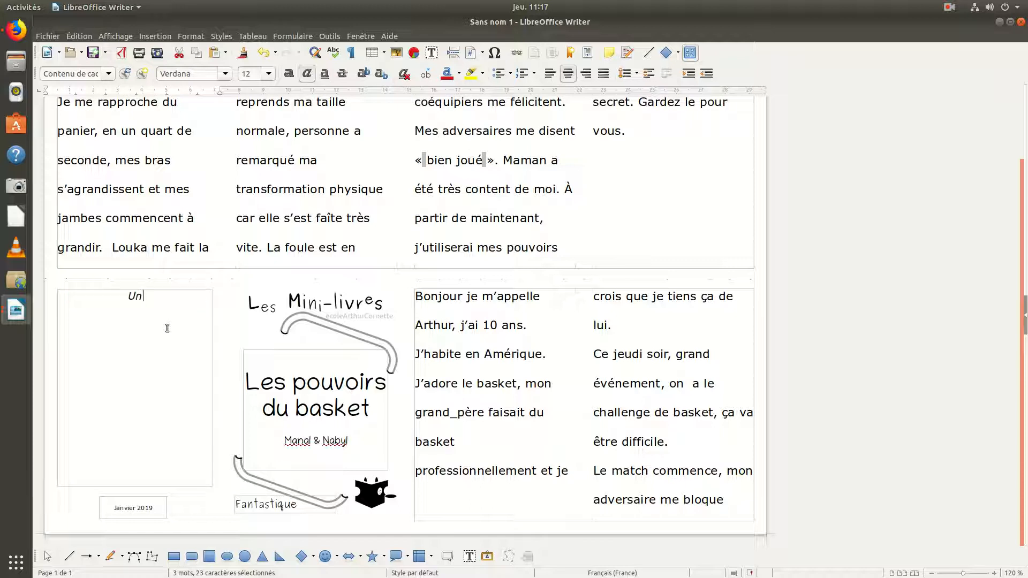
pyautogui.write('e aventure')
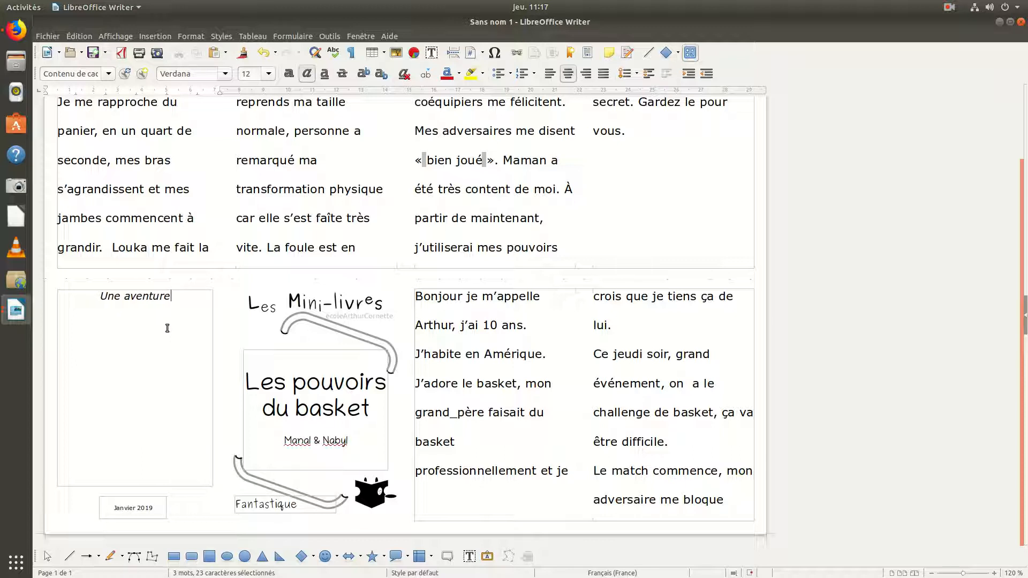
pyautogui.write(' extraord')
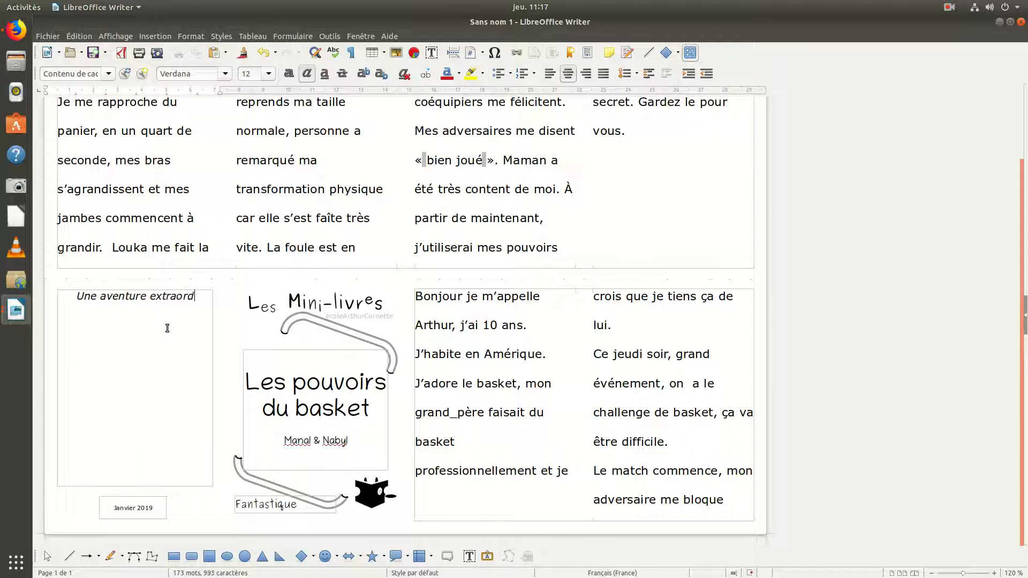
pyautogui.write('inaire au')
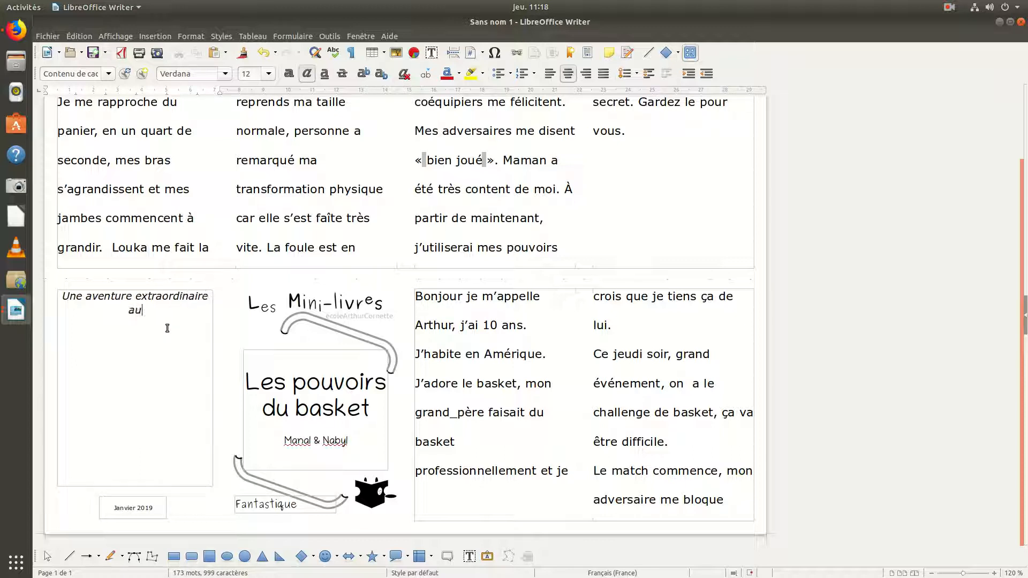
pyautogui.write('tour du ')
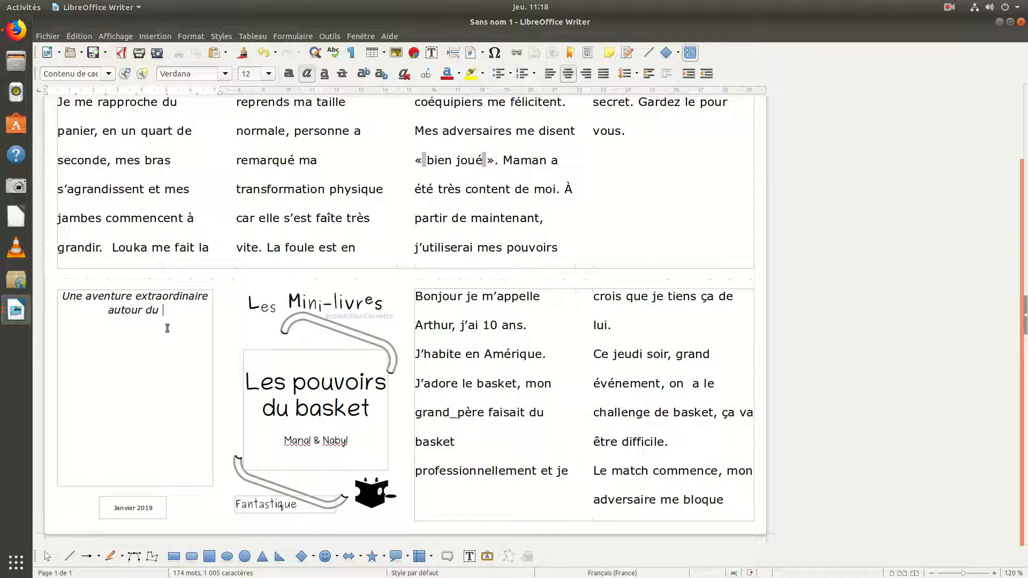
pyautogui.write('basket')
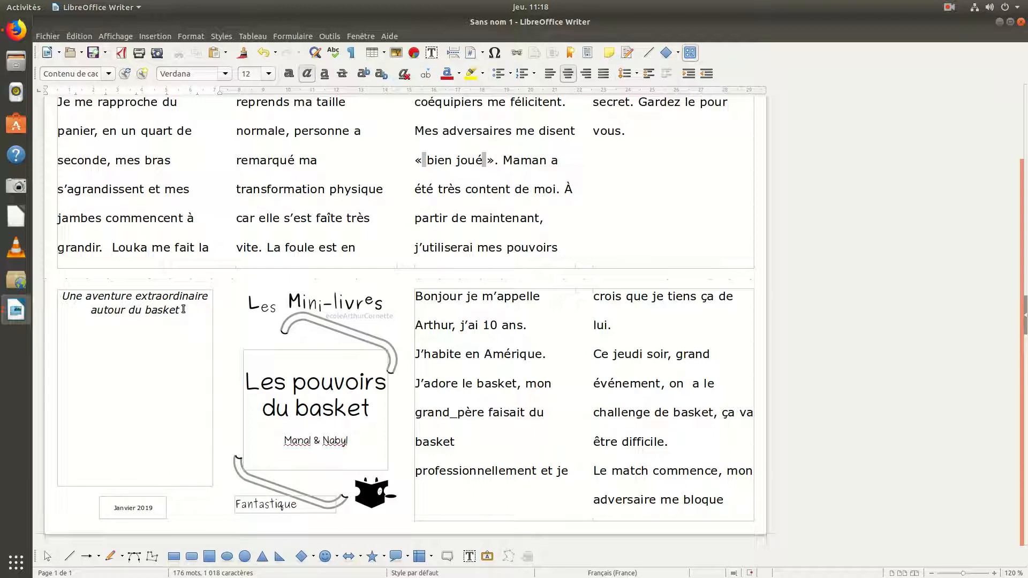
# Review the filled-in back cover, the front cover title and the story columns across the whole page.
pyautogui.scroll(2, 216, 360)
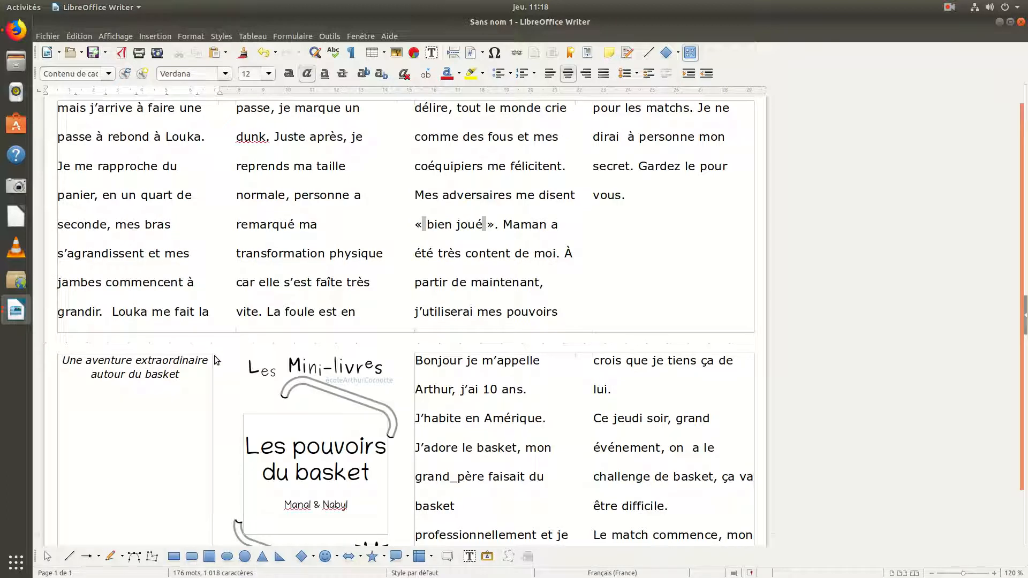
pyautogui.scroll(-1, 214, 356)
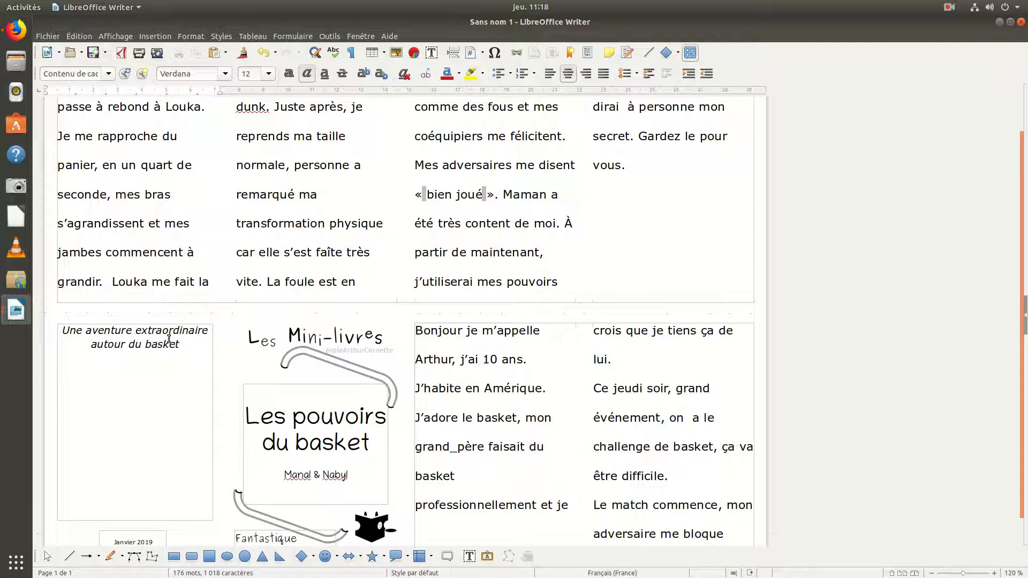
pyautogui.scroll(-1, 168, 339)
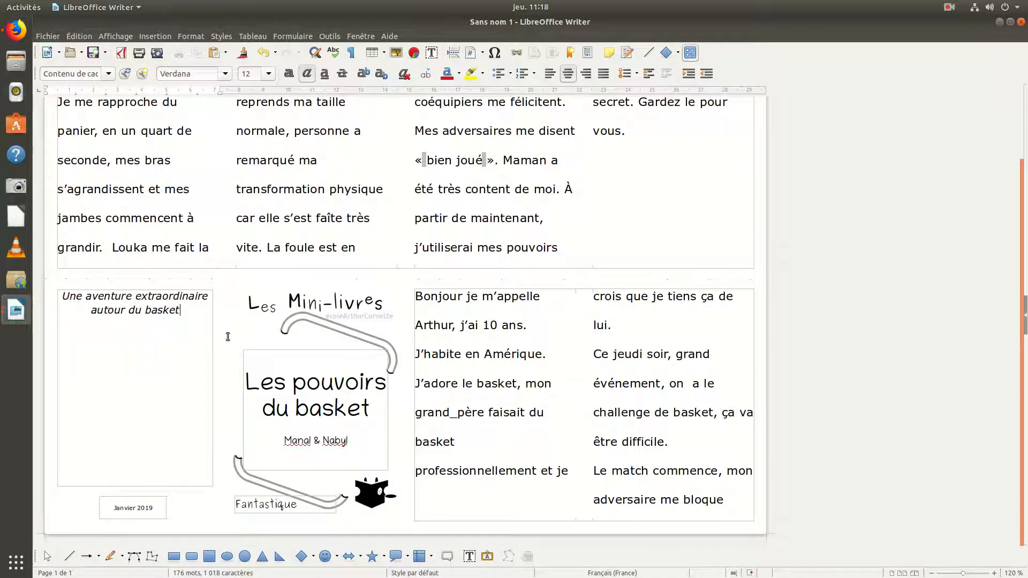
pyautogui.scroll(1, 279, 361)
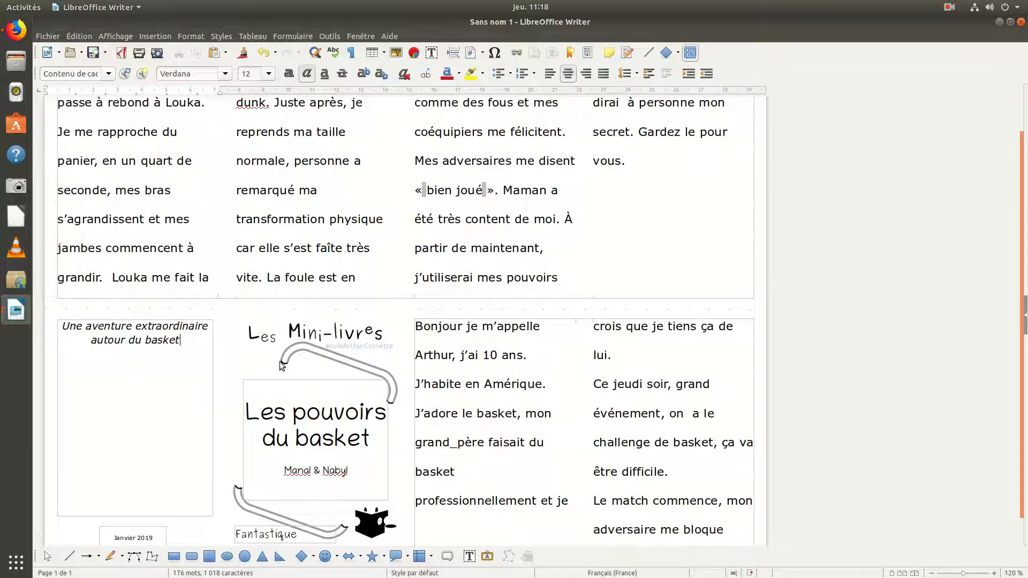
pyautogui.scroll(-1, 370, 447)
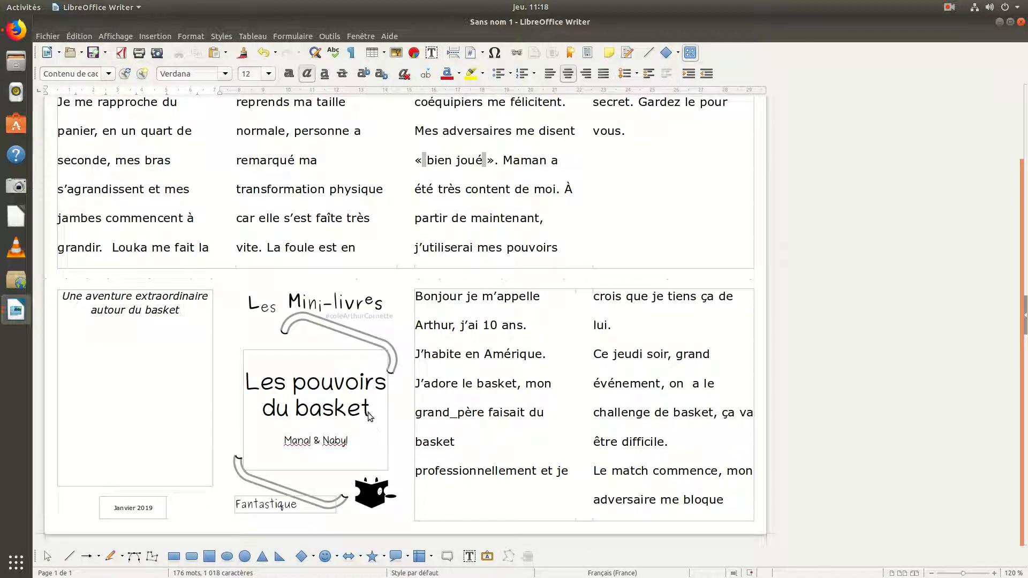
pyautogui.moveTo(369, 415); pyautogui.dragTo(243, 385)
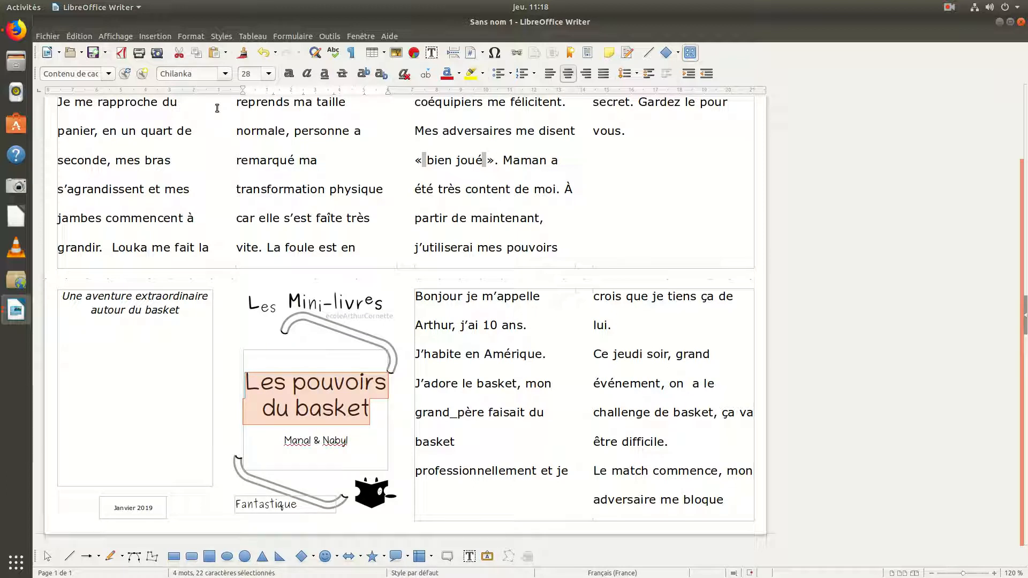
pyautogui.click(455, 328)
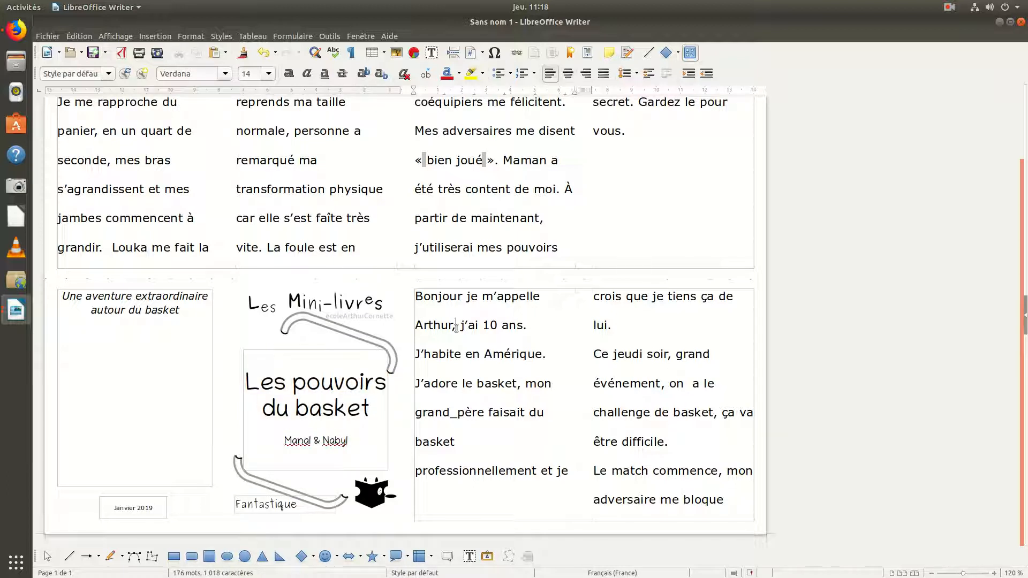
pyautogui.scroll(3, 474, 341)
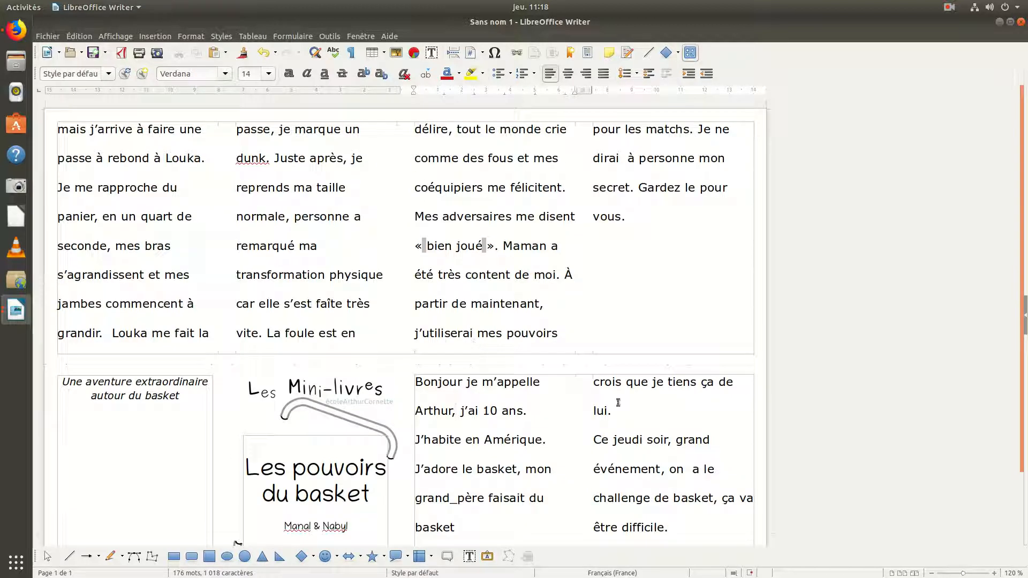
# Change the font of the front-cover title "Les pouvoirs du basket" to Ace Records.
pyautogui.scroll(-3, 613, 445)
pyautogui.click(124, 301)
pyautogui.moveTo(370, 408); pyautogui.dragTo(243, 382)
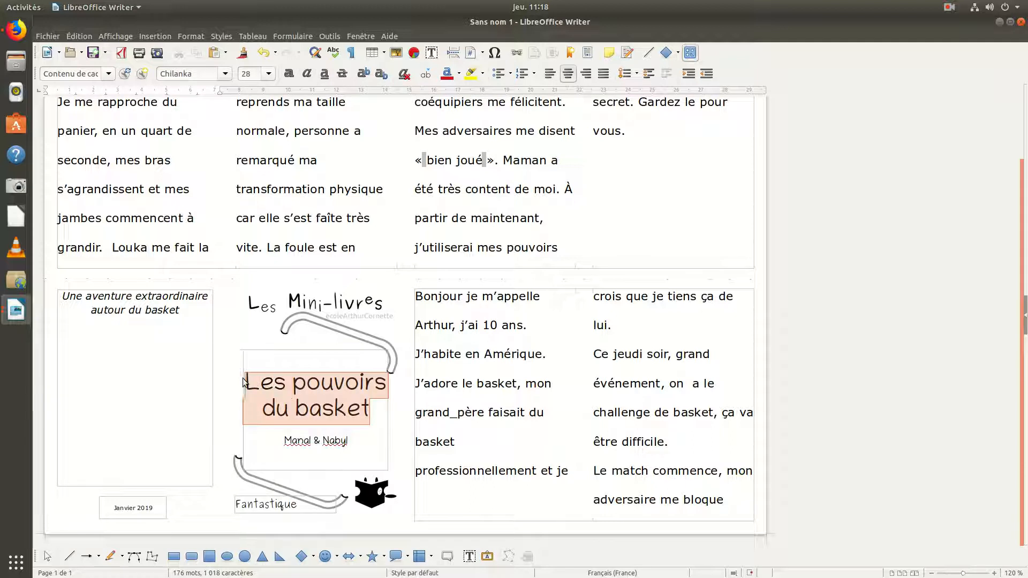
pyautogui.click(225, 74)
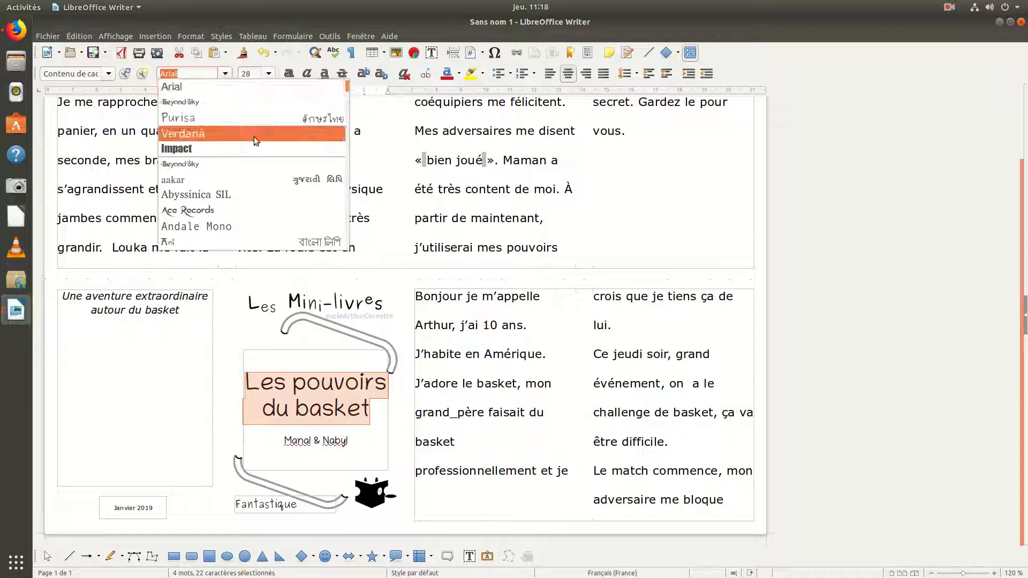
pyautogui.scroll(-3, 255, 139)
pyautogui.scroll(-20, 270, 182)
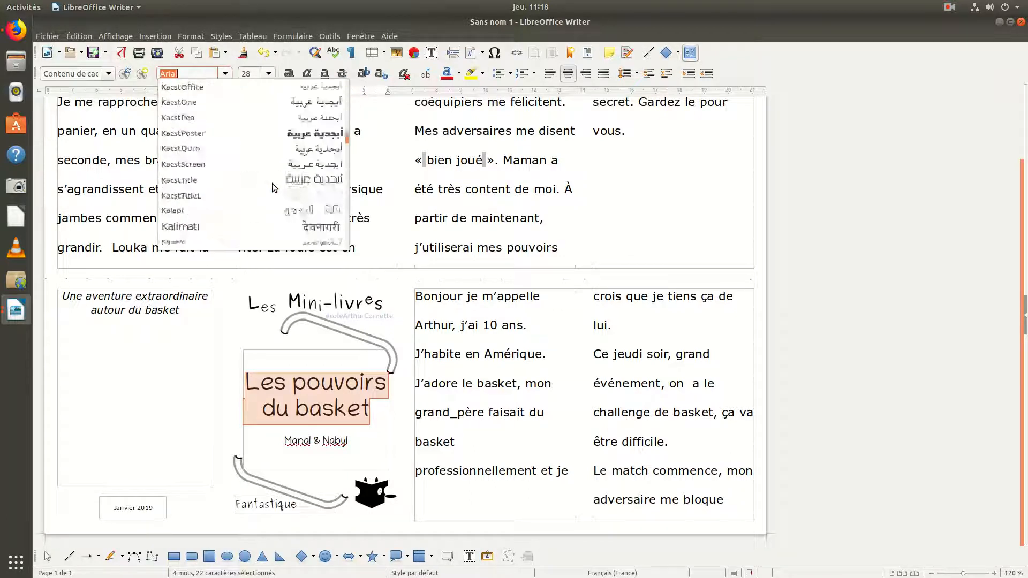
pyautogui.scroll(20, 268, 185)
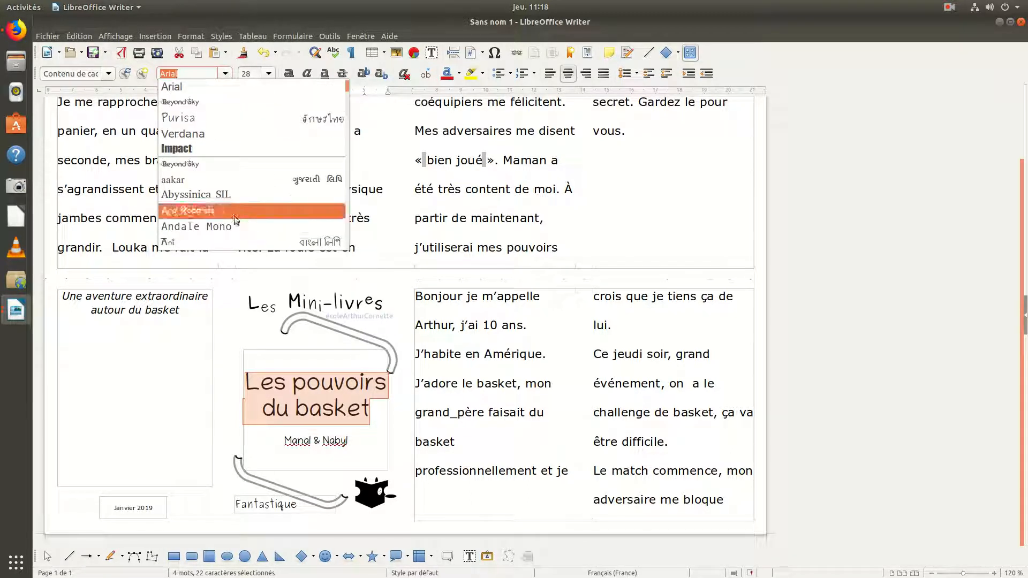
pyautogui.click(208, 210)
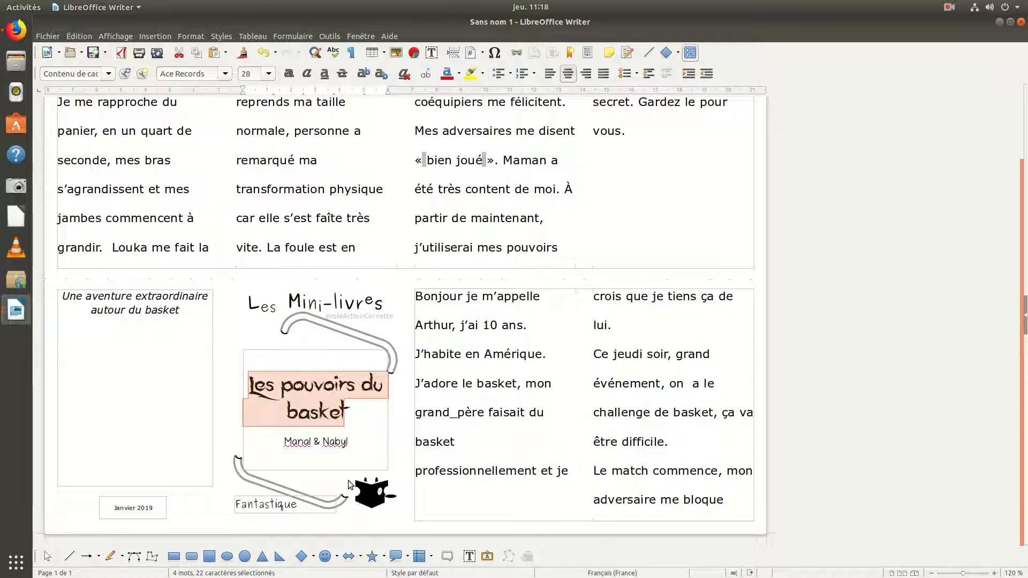
pyautogui.click(358, 413)
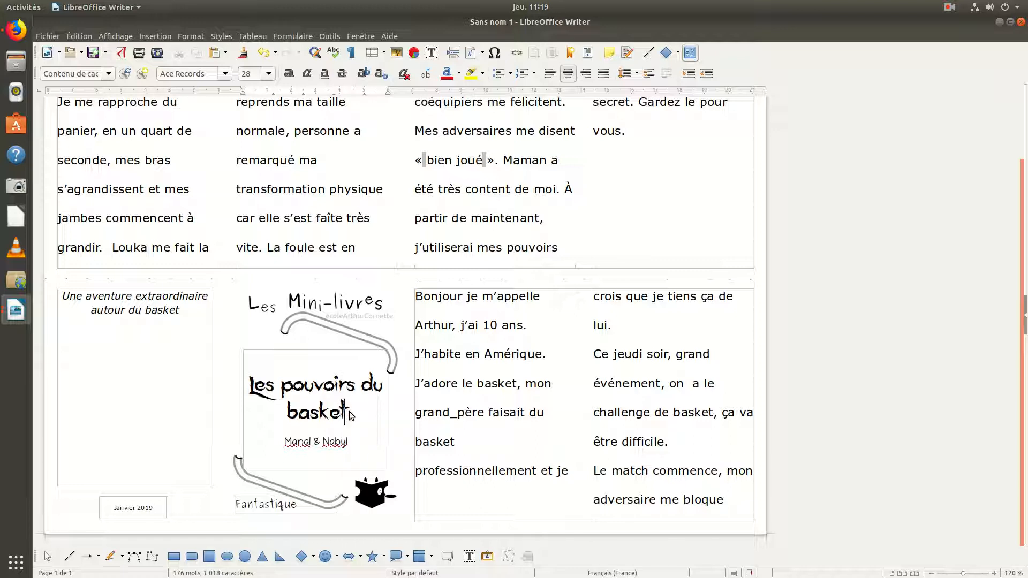
pyautogui.moveTo(347, 413); pyautogui.dragTo(250, 375)
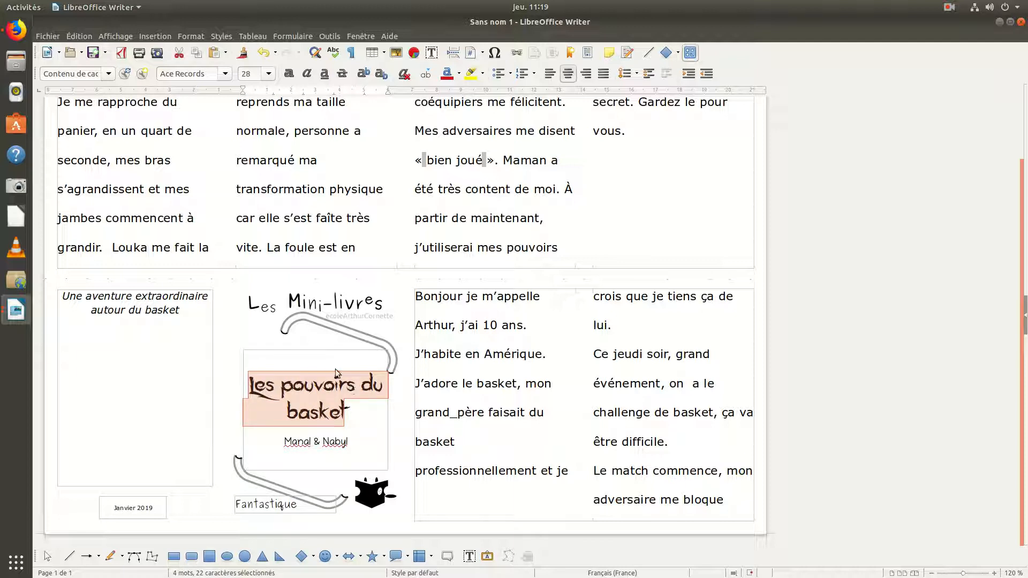
pyautogui.click(847, 343)
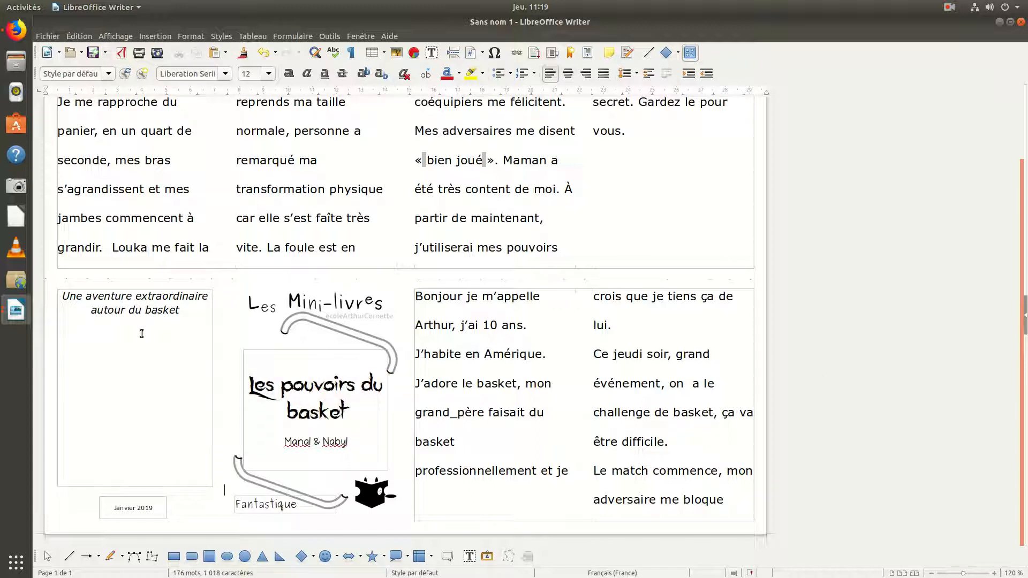
# Save the document in the Documents folder under a name combining "mini livre", the two pupils' first names and "les pouvoirs du basket".
pyautogui.scroll(2, 328, 244)
pyautogui.scroll(-2, 671, 456)
pyautogui.click(49, 36)
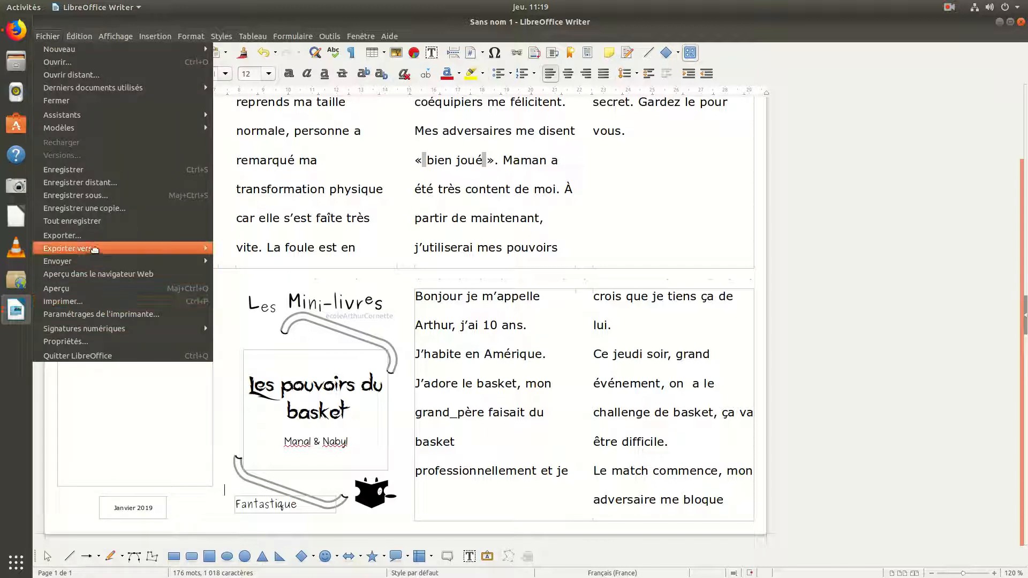
pyautogui.click(80, 195)
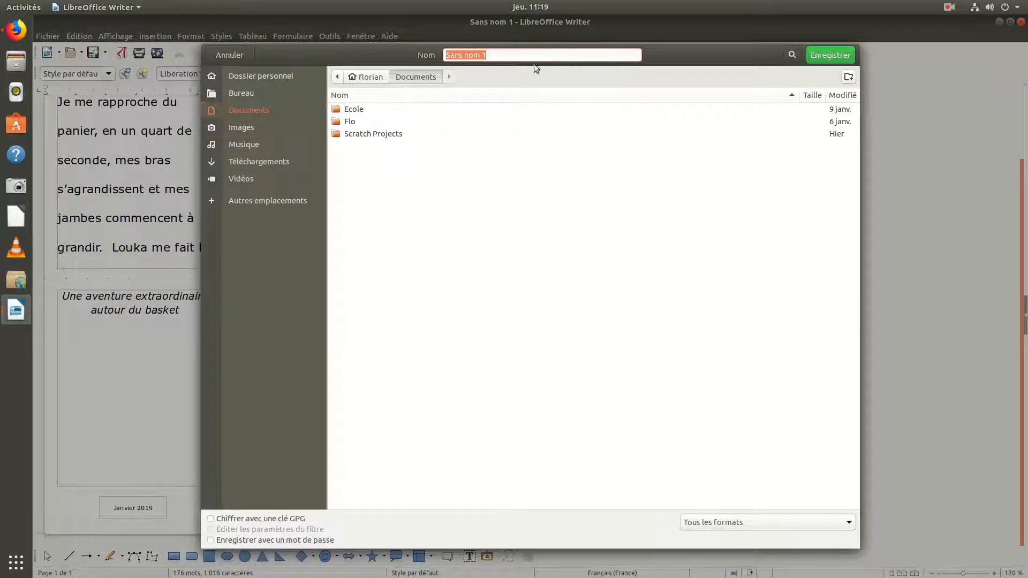
pyautogui.write('mini livre nabyl manal les')
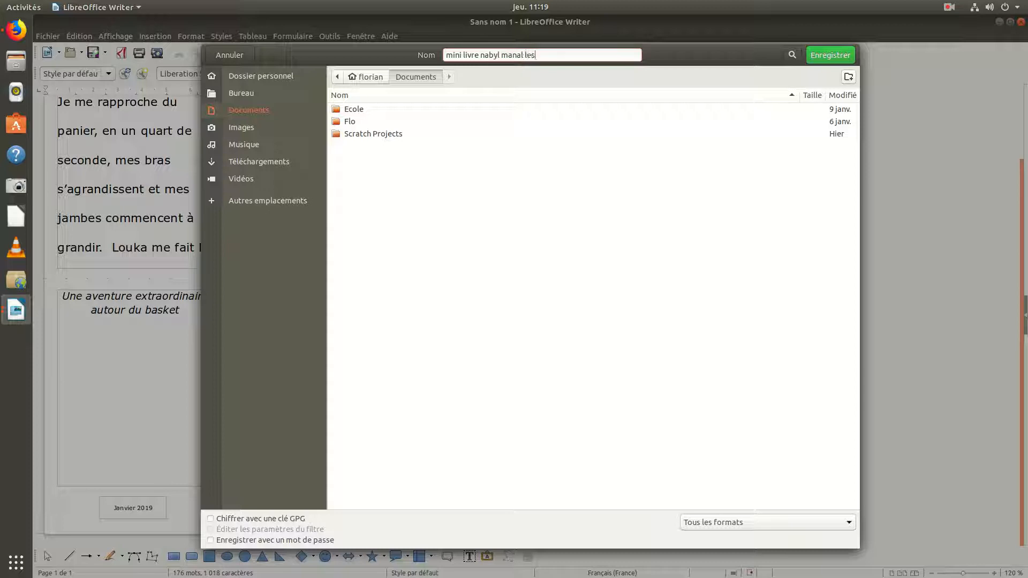
pyautogui.write('du bas')
pyautogui.click(829, 54)
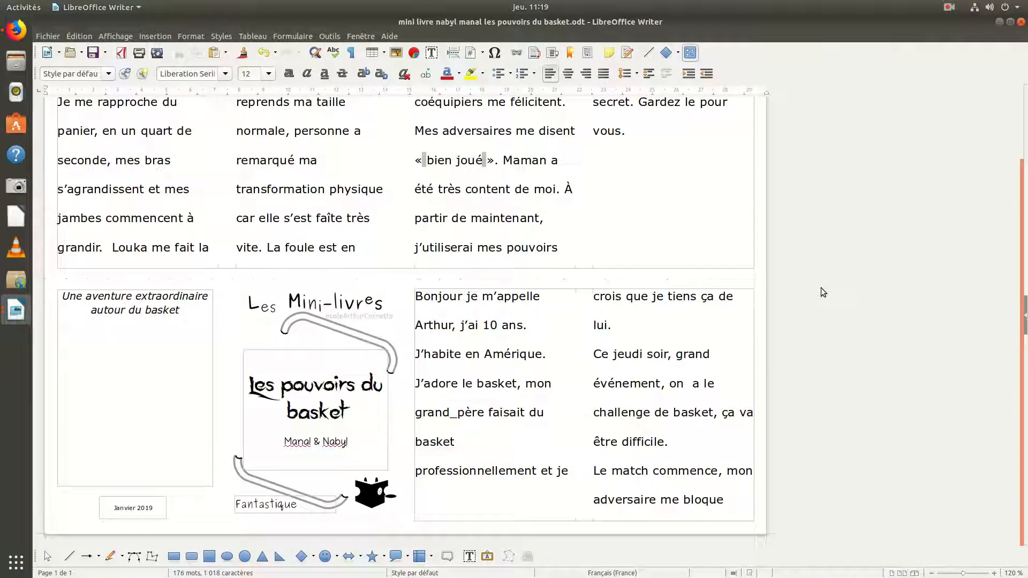
pyautogui.scroll(3, 821, 288)
pyautogui.scroll(-3, 297, 262)
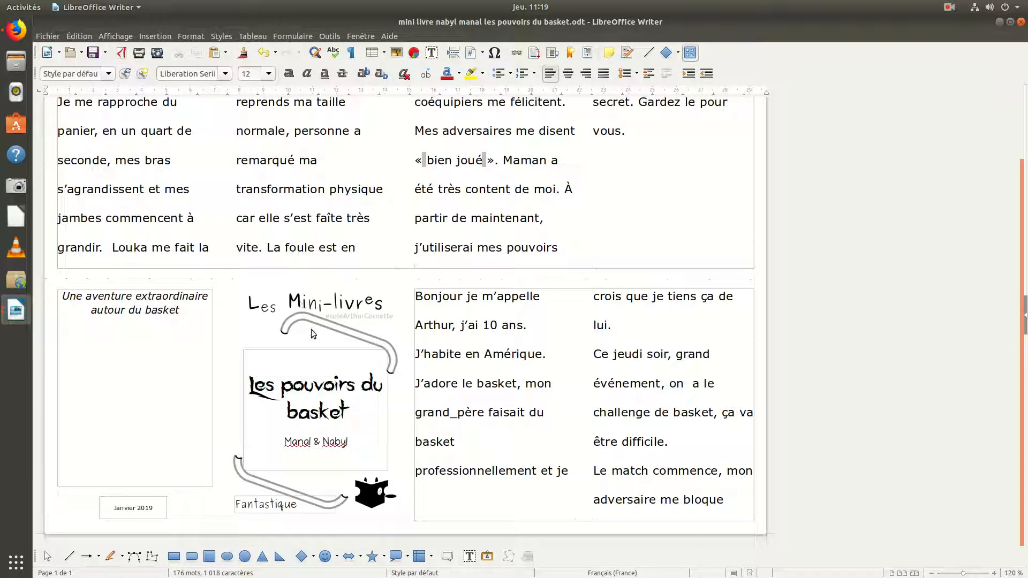
pyautogui.scroll(1, 313, 332)
pyautogui.scroll(2, 317, 336)
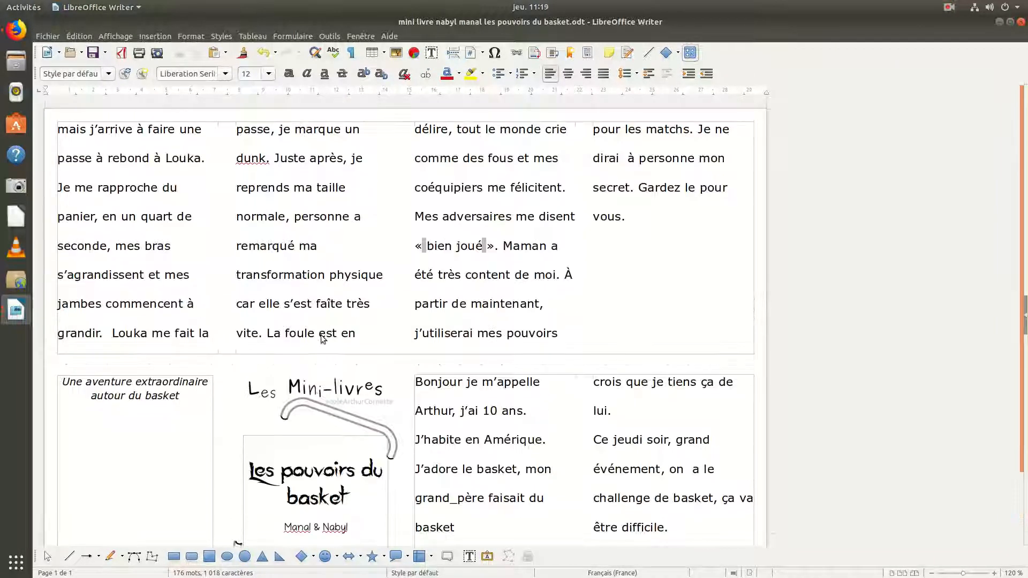